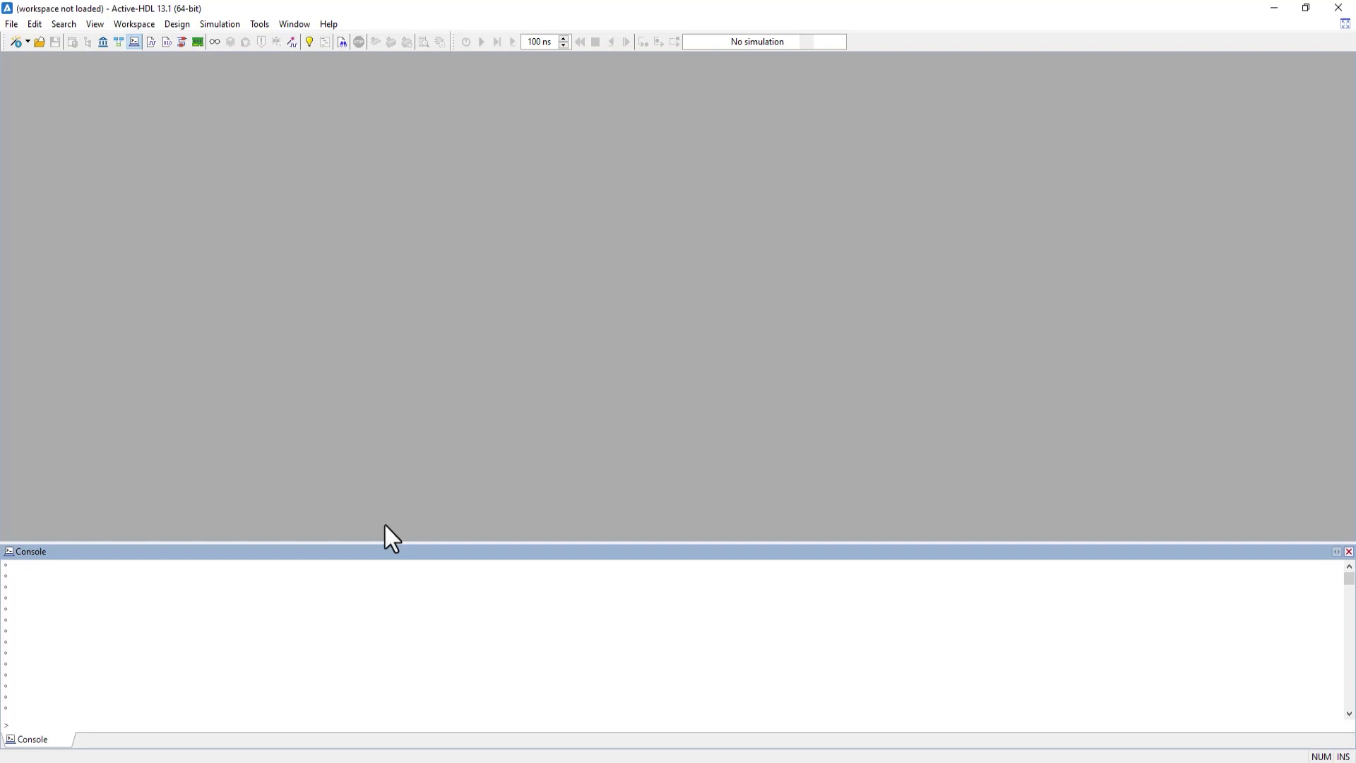
- Load the bundled v_bjack Verilog example design, with V_BJACK_tb as the top level
{"action": "left_click", "coordinate": [330, 24]}
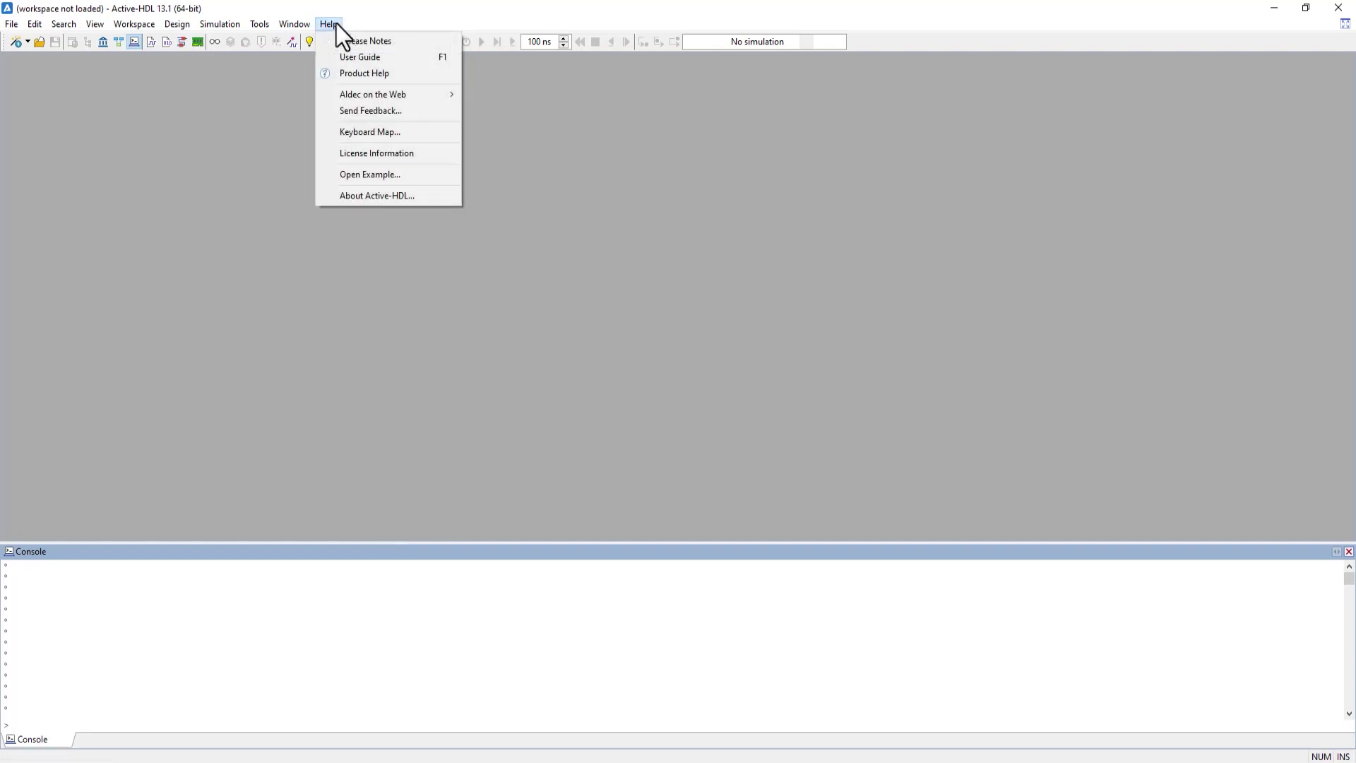
{"action": "left_click", "coordinate": [377, 176]}
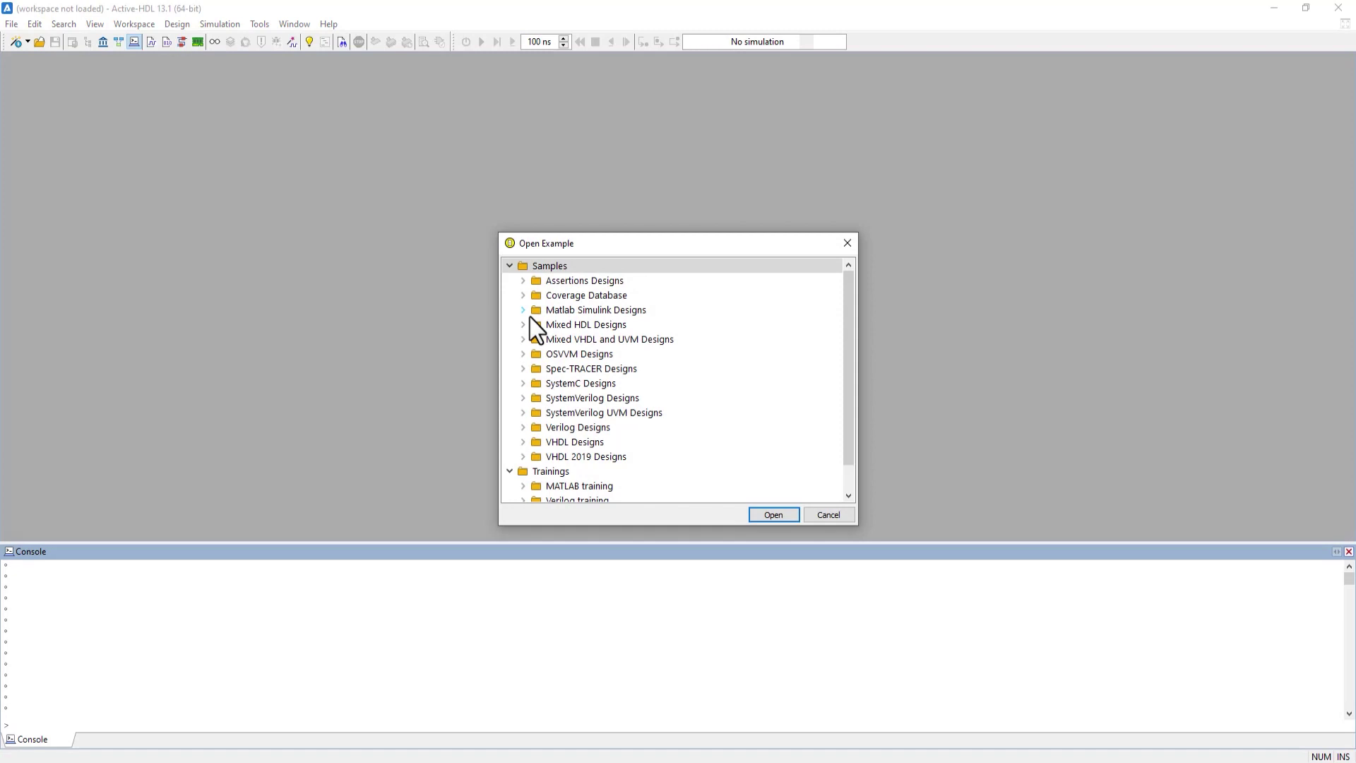
{"action": "left_click", "coordinate": [526, 427]}
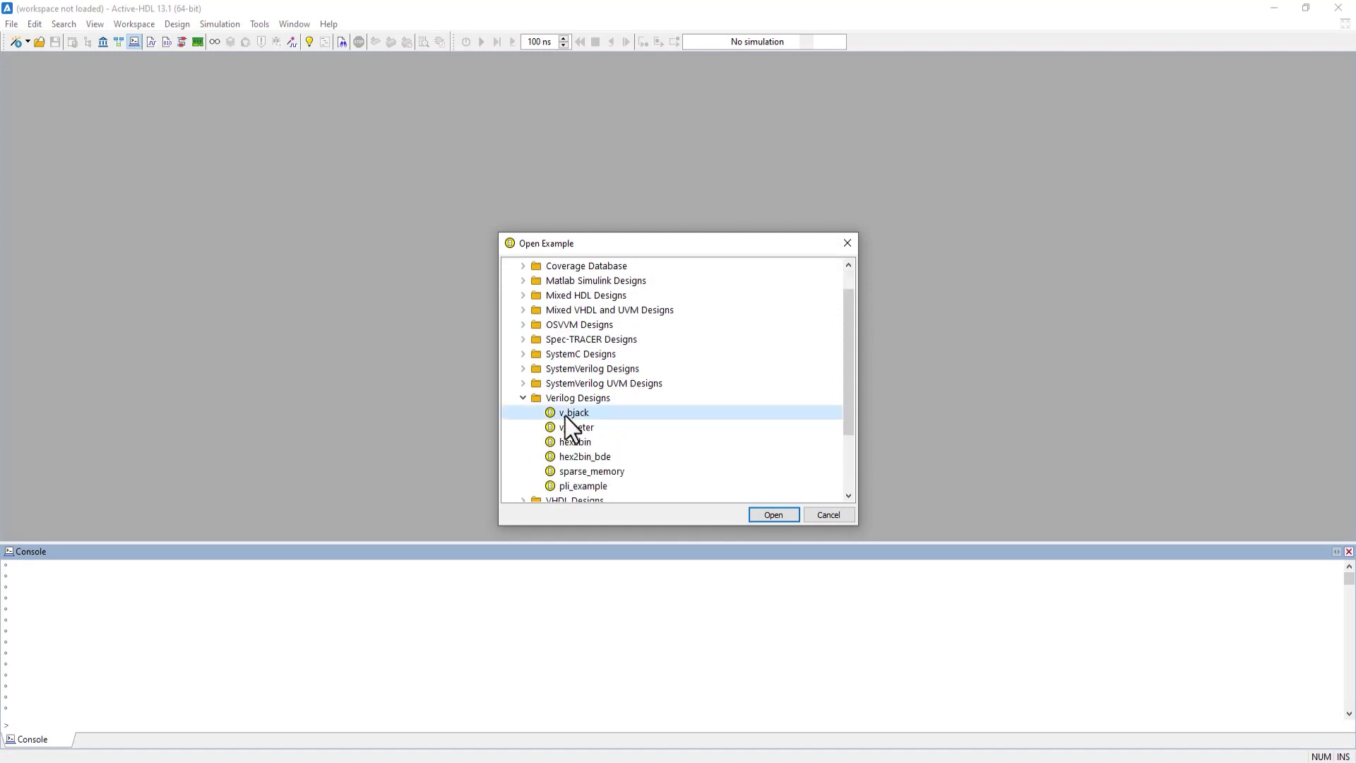
{"action": "left_click", "coordinate": [764, 513]}
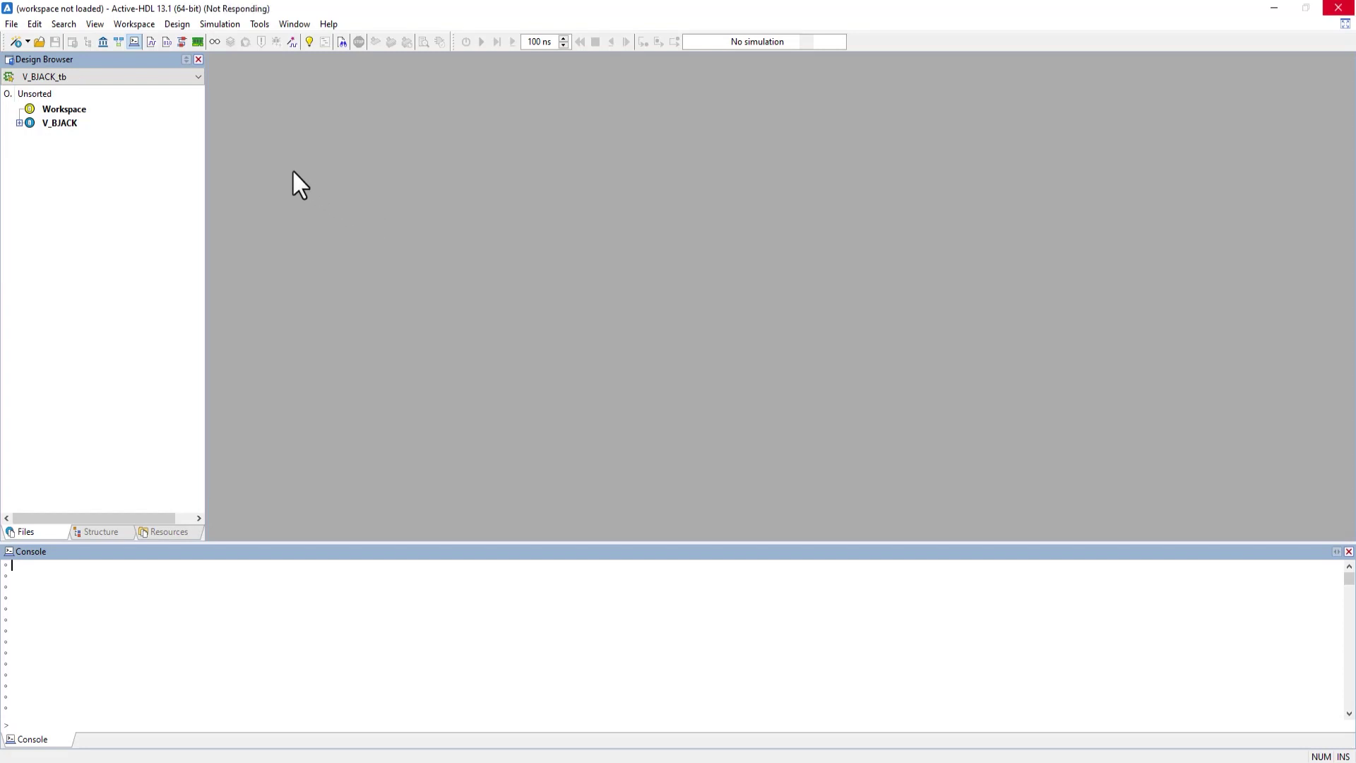
- Enable and apply Verilog debug compilation in the V_BJACK design settings
{"action": "left_click", "coordinate": [170, 24]}
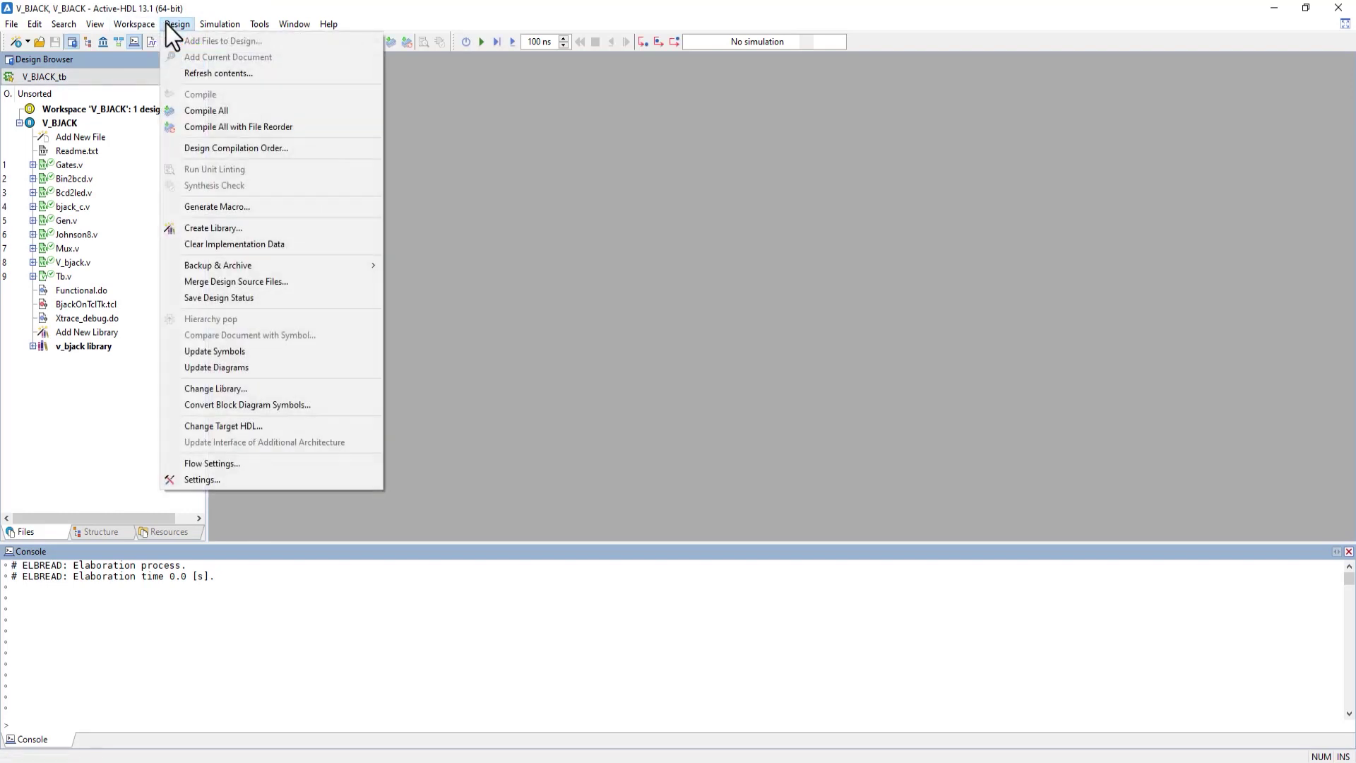
{"action": "left_click", "coordinate": [215, 479]}
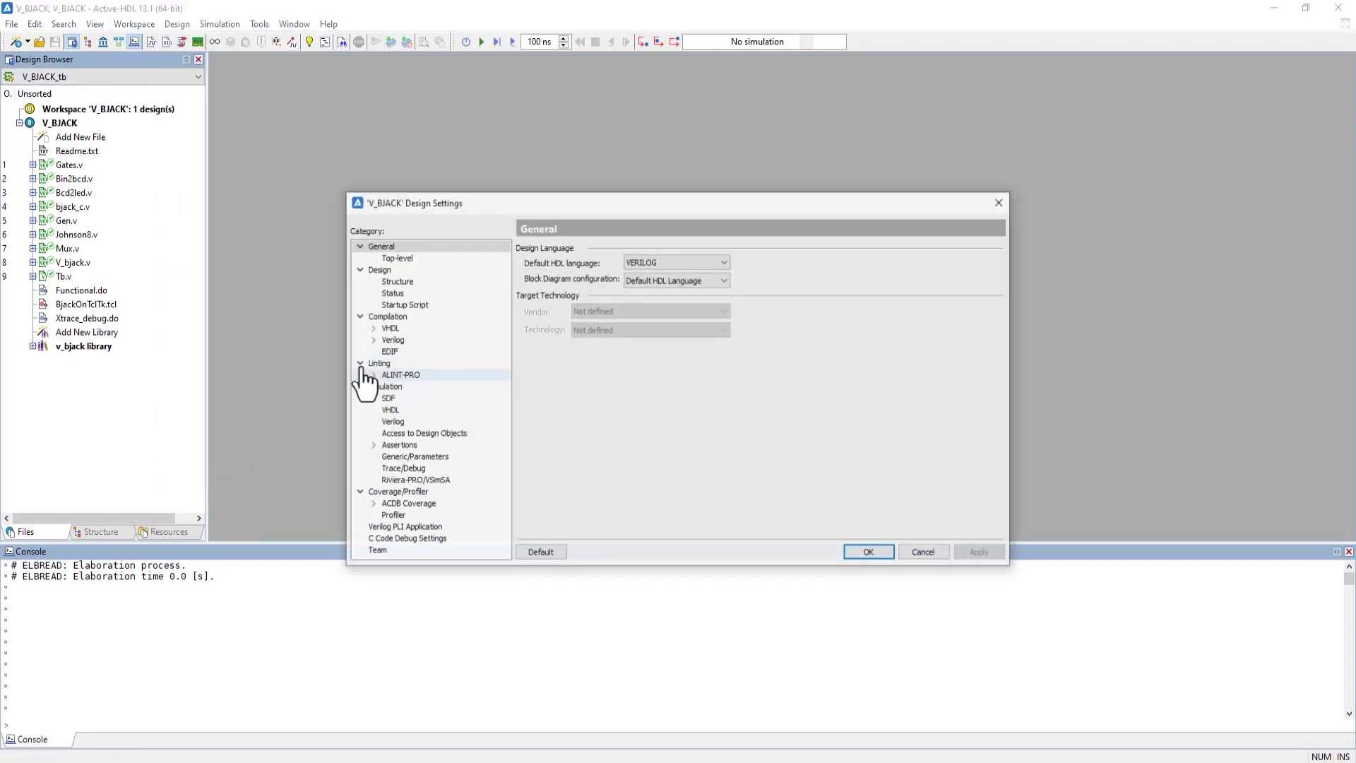
{"action": "left_click", "coordinate": [396, 328]}
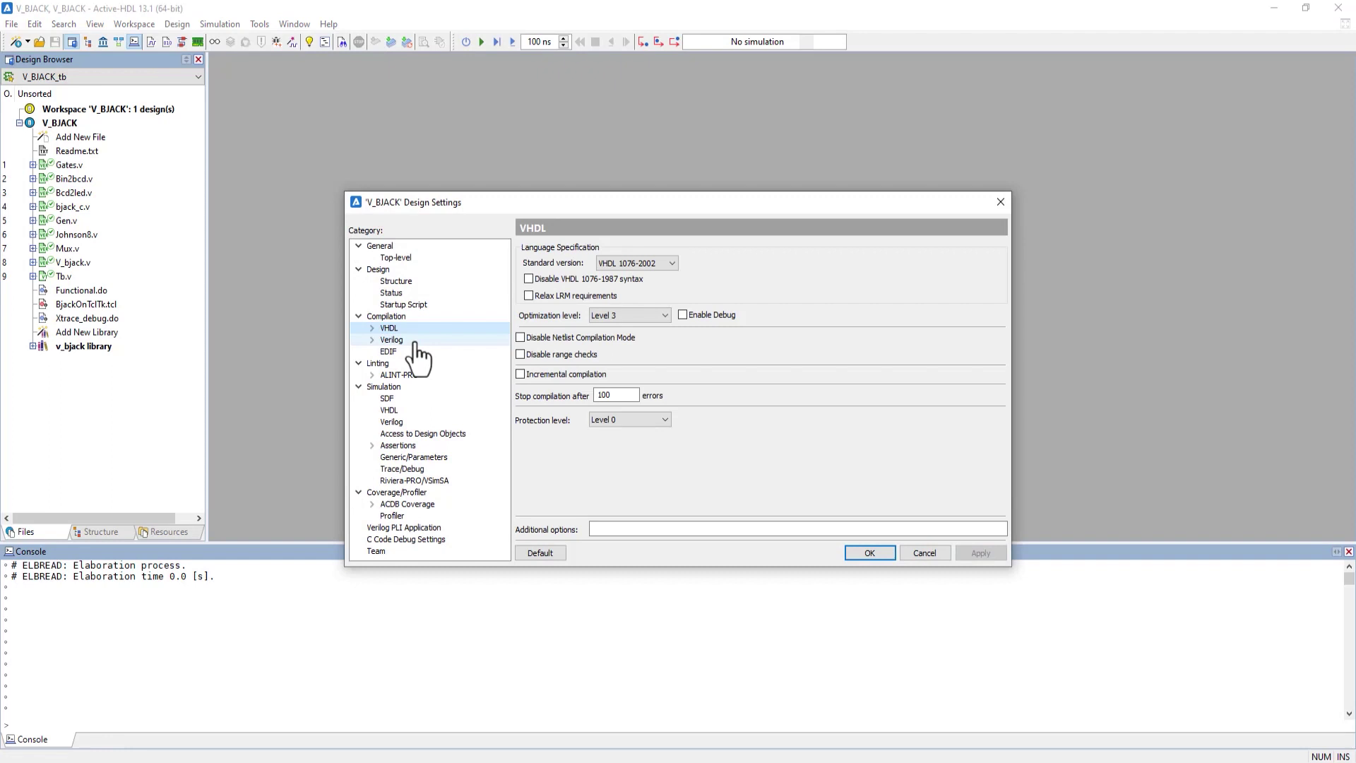
{"action": "left_click", "coordinate": [393, 340]}
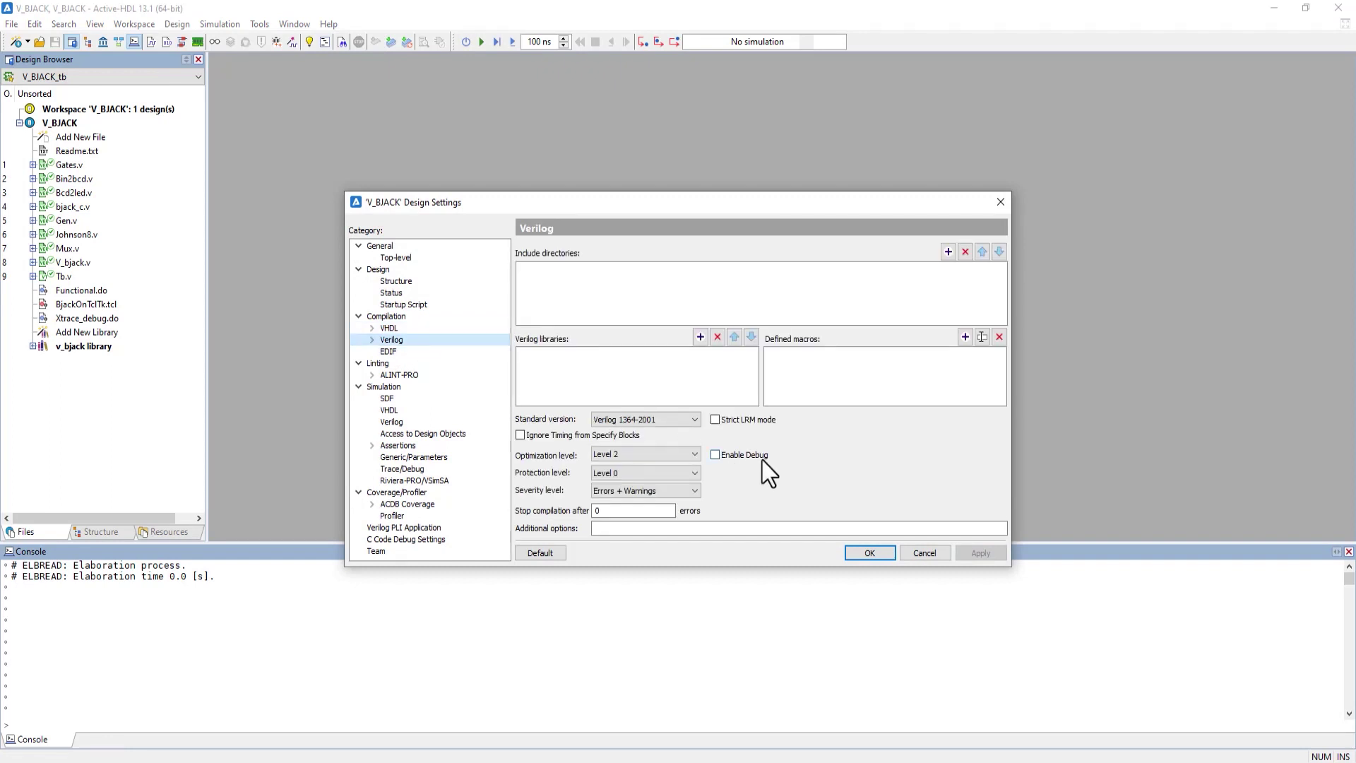
{"action": "left_click", "coordinate": [391, 329]}
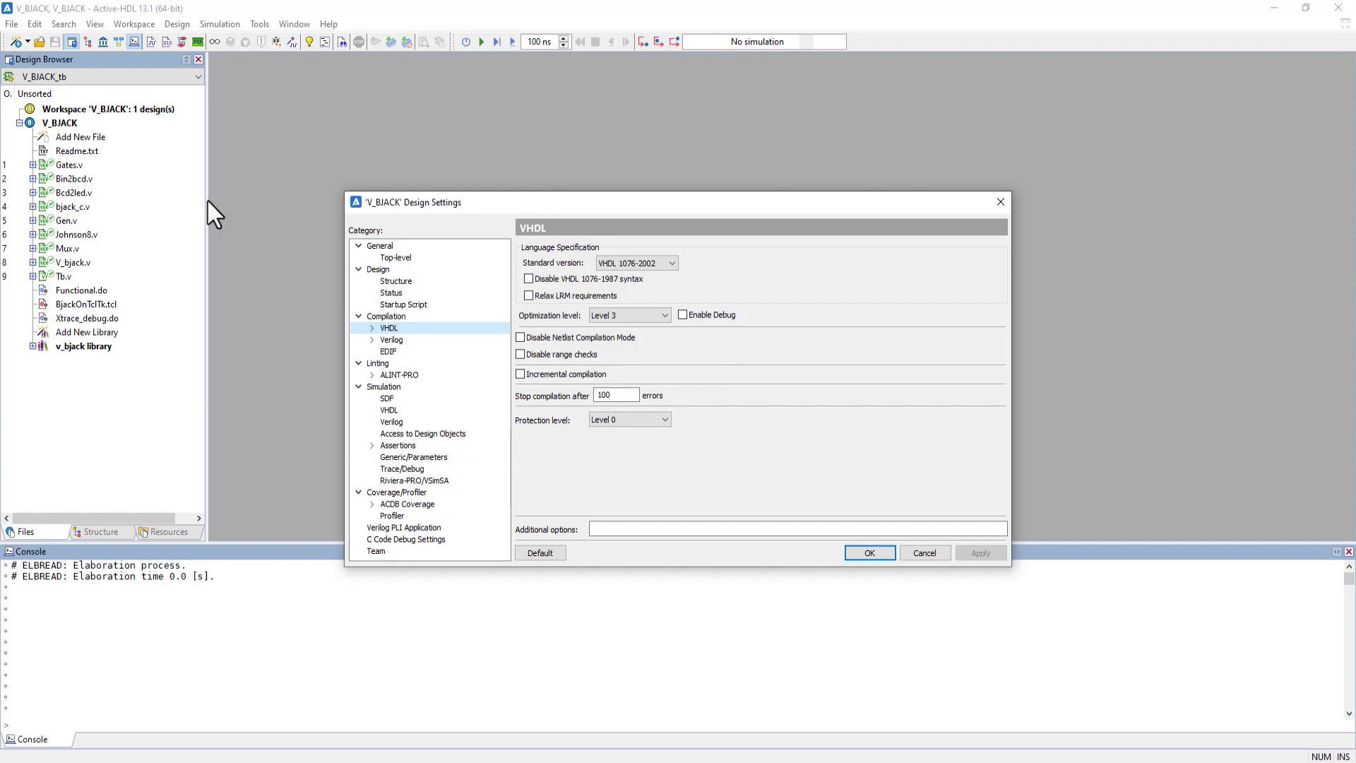
{"action": "left_click", "coordinate": [399, 340]}
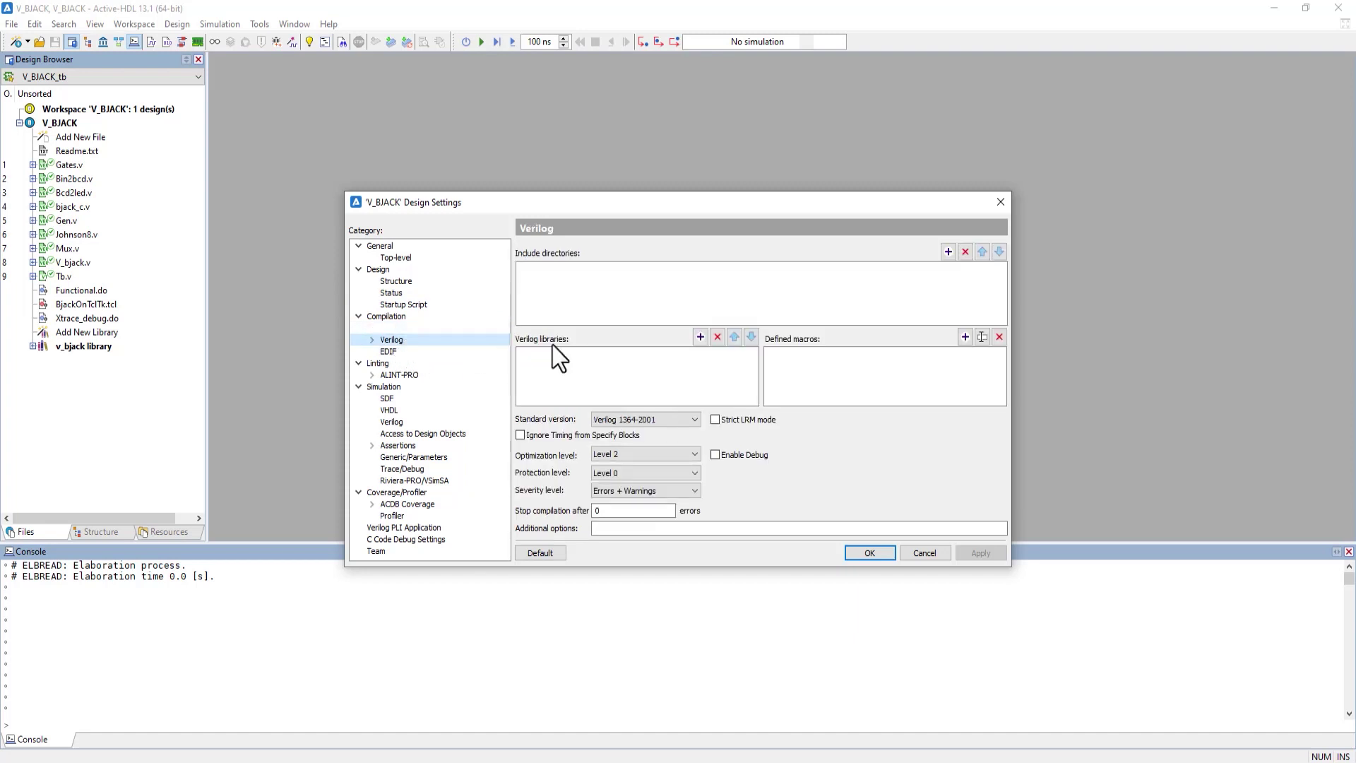
{"action": "left_click", "coordinate": [717, 455]}
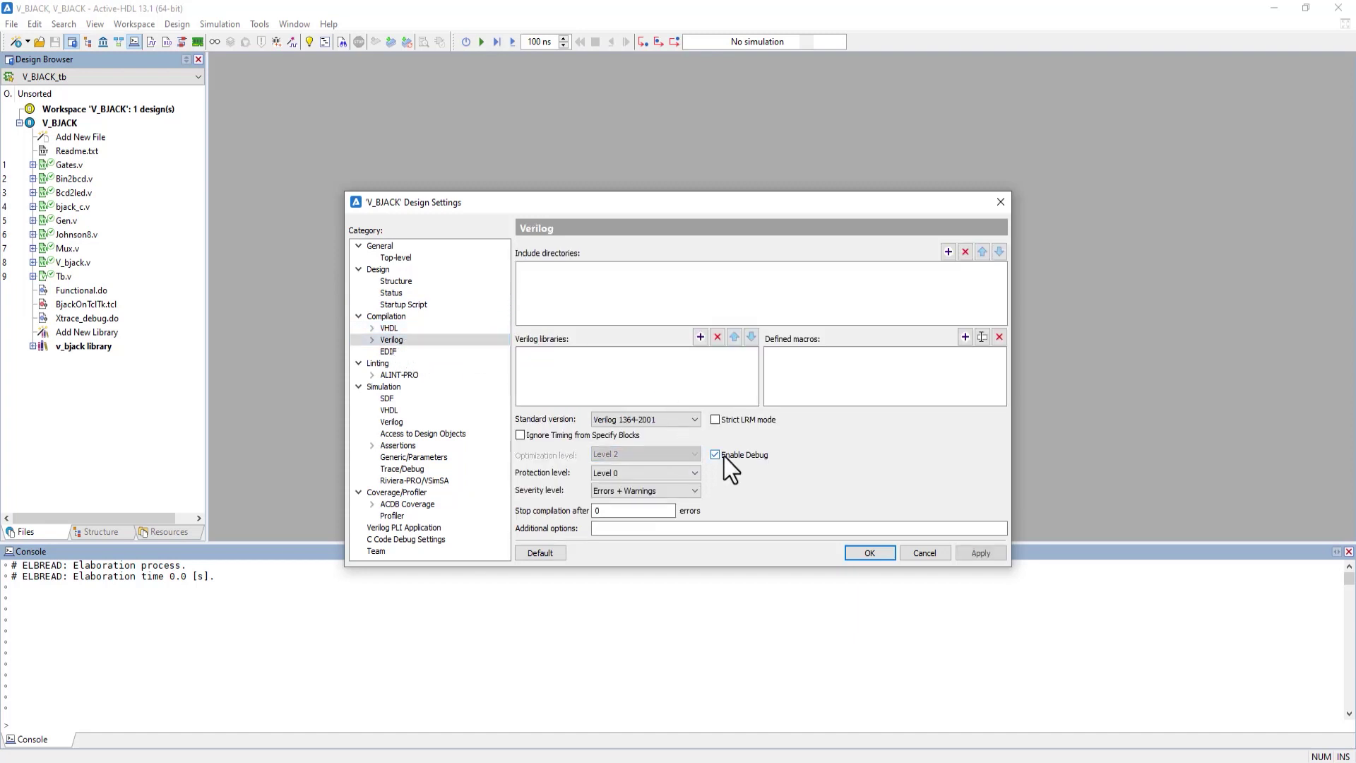
{"action": "left_click", "coordinate": [978, 559]}
- Enable XTrace and Advanced Dataflow data generation in the simulation settings, then apply
{"action": "left_click", "coordinate": [467, 387]}
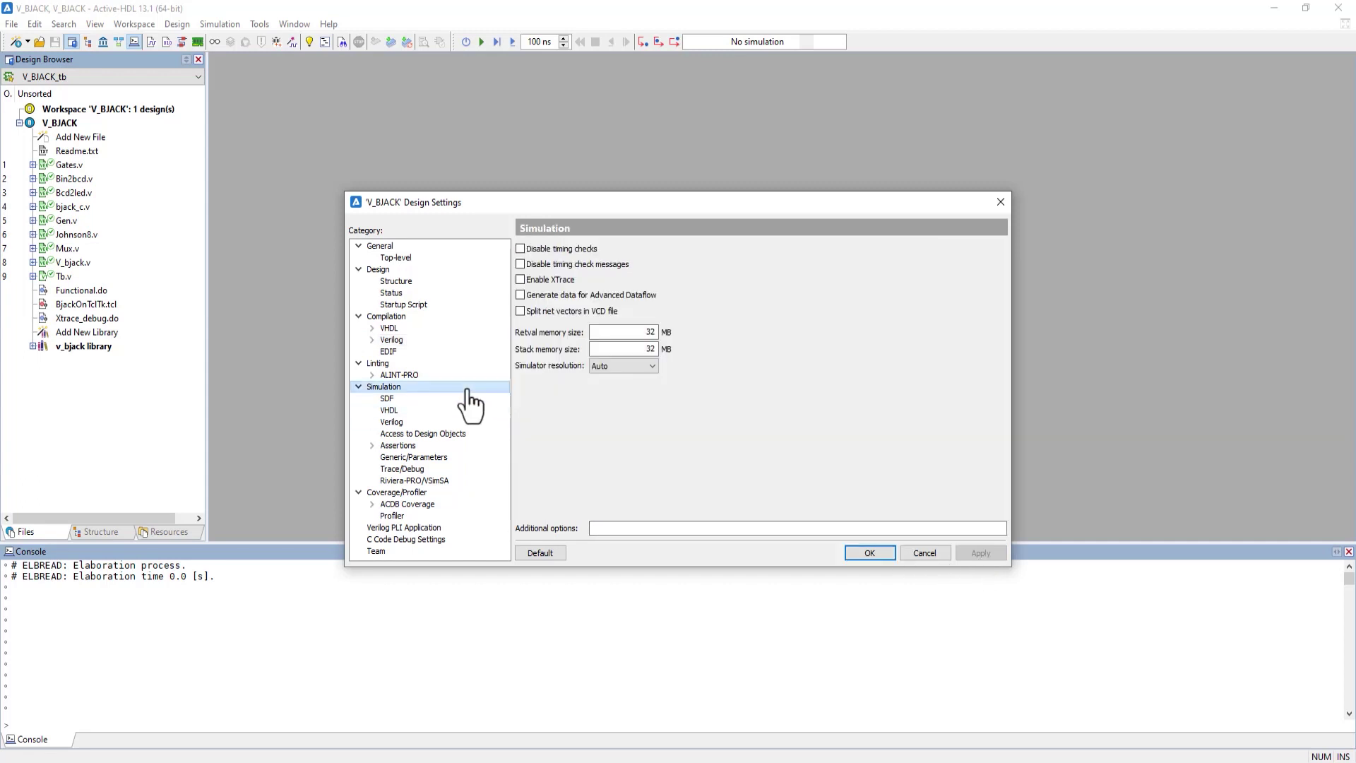
{"action": "left_click", "coordinate": [565, 282]}
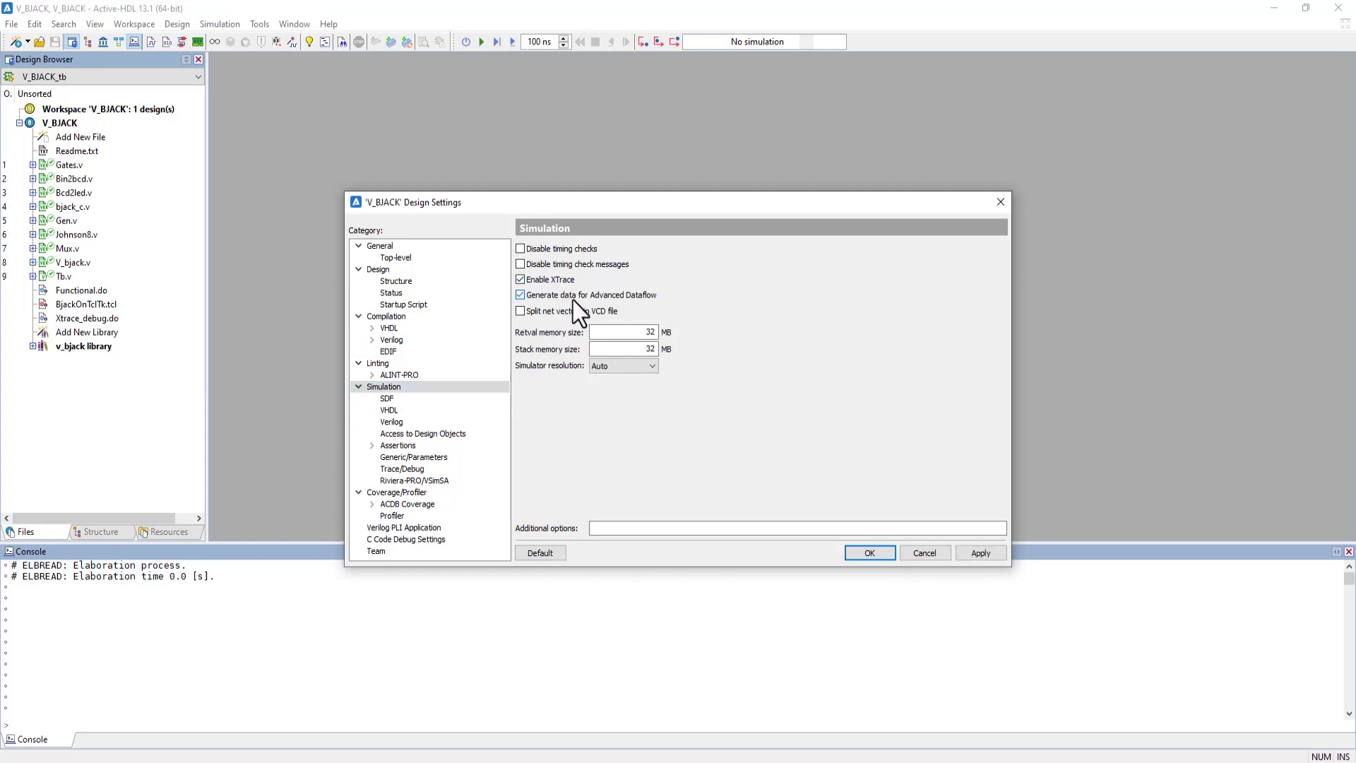
{"action": "left_click", "coordinate": [971, 551]}
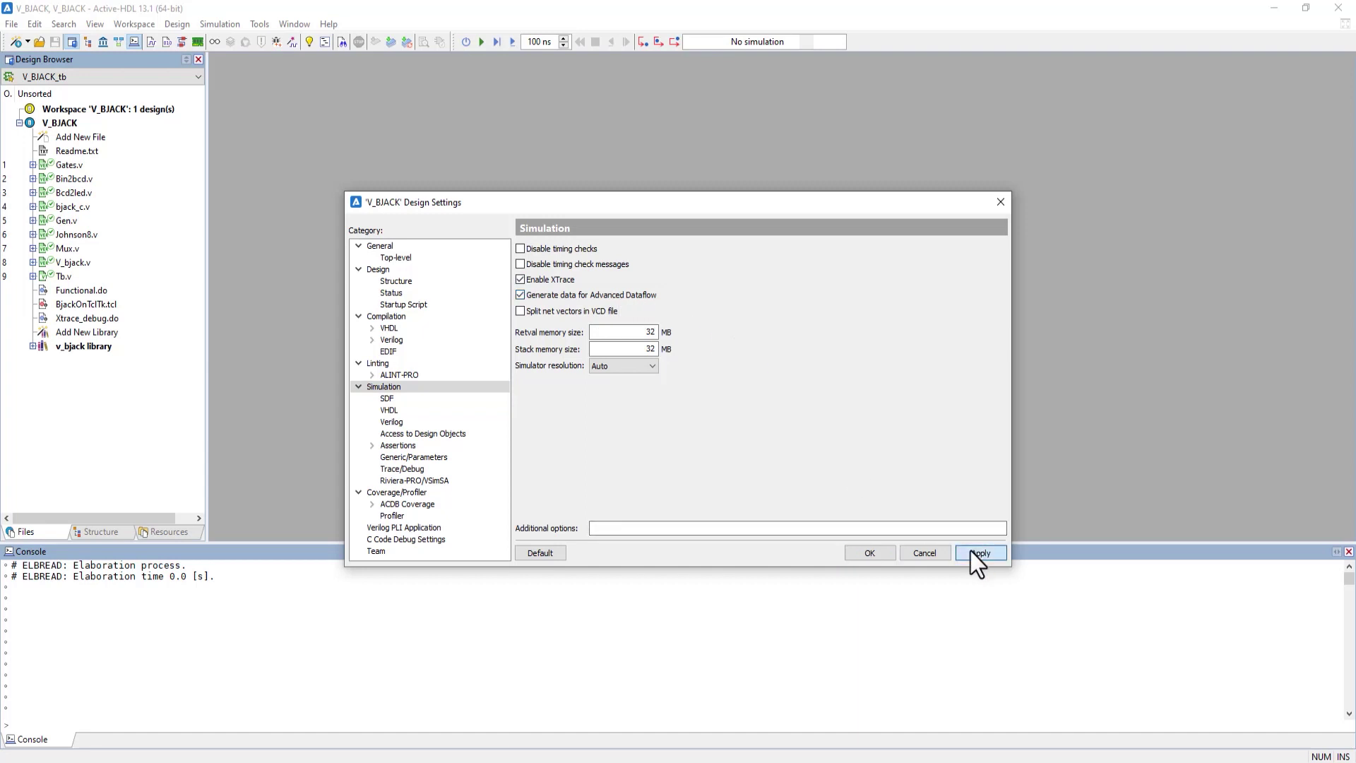
{"action": "left_click", "coordinate": [888, 552]}
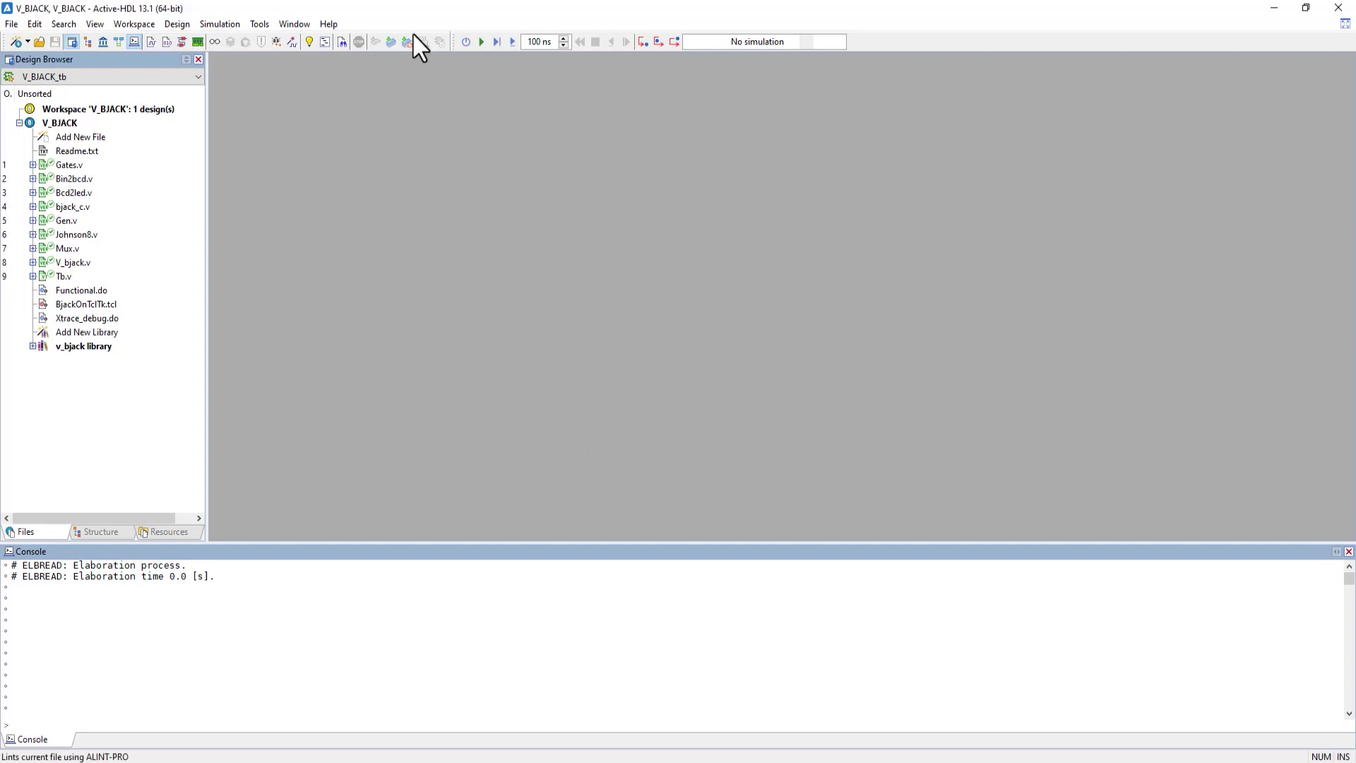
- Compile all V_BJACK sources with 0 errors and 0 warnings, then initialize the V_BJACK_tb simulation
{"action": "left_click", "coordinate": [389, 42]}
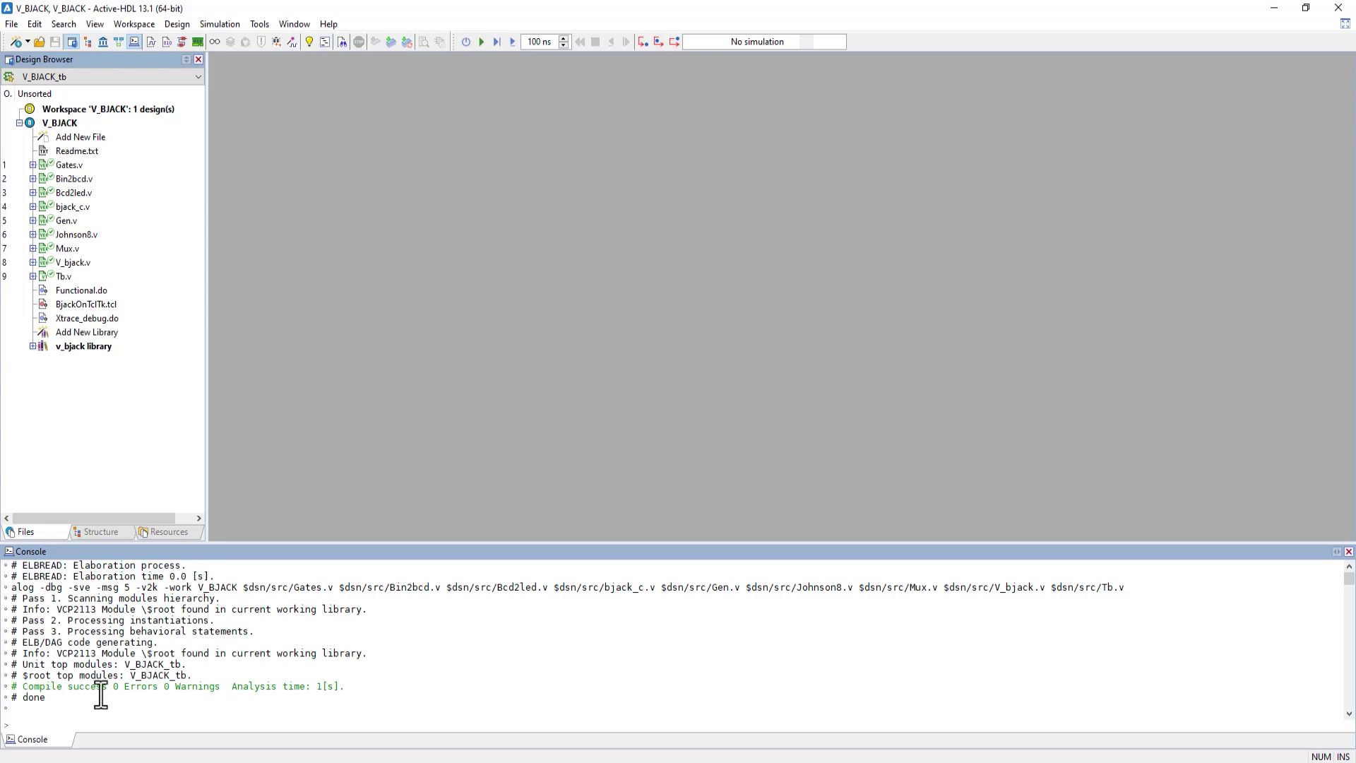
{"action": "left_click_drag", "start_coordinate": [102, 688], "coordinate": [155, 689]}
{"action": "left_click", "coordinate": [192, 689]}
{"action": "left_click", "coordinate": [472, 43]}
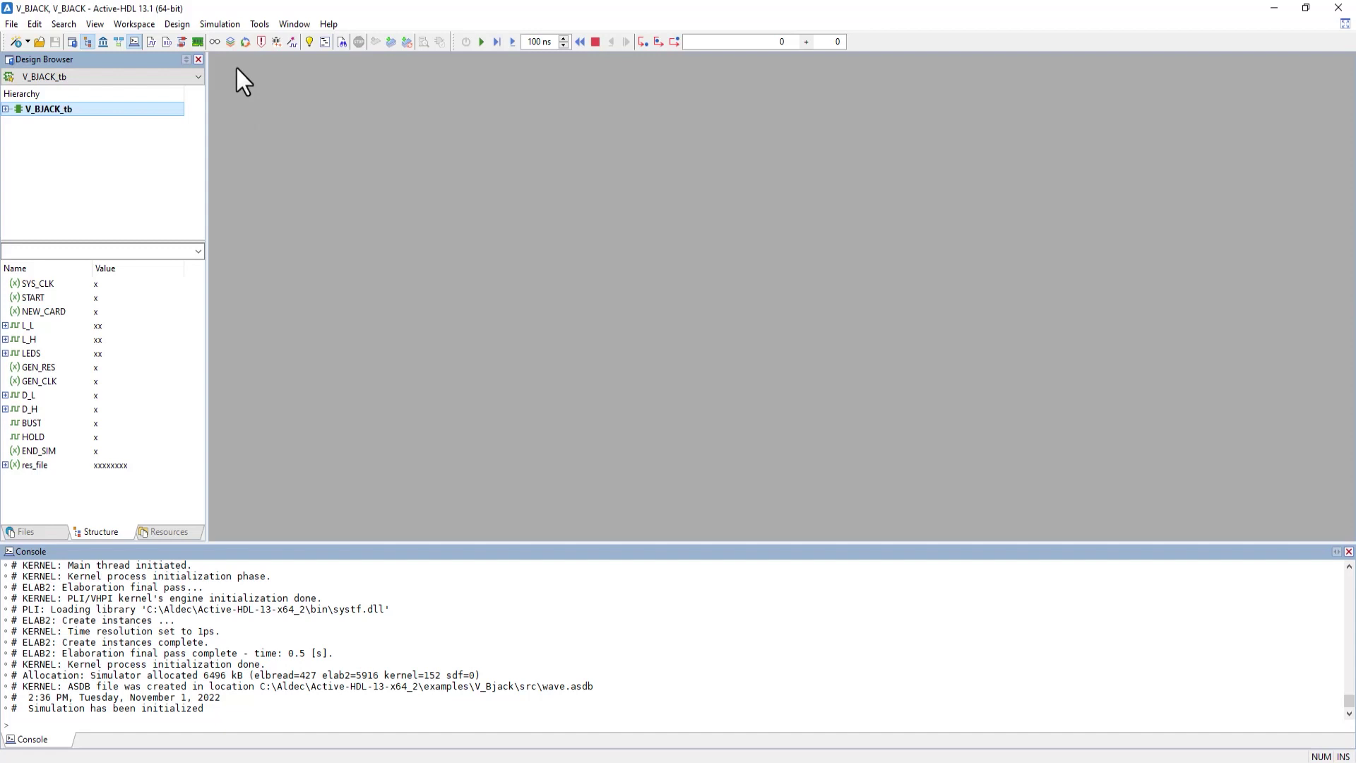
- Open the XTrace Options for the whole V_BJACK_tb testbench from its Hierarchy entry
{"action": "left_click", "coordinate": [226, 24]}
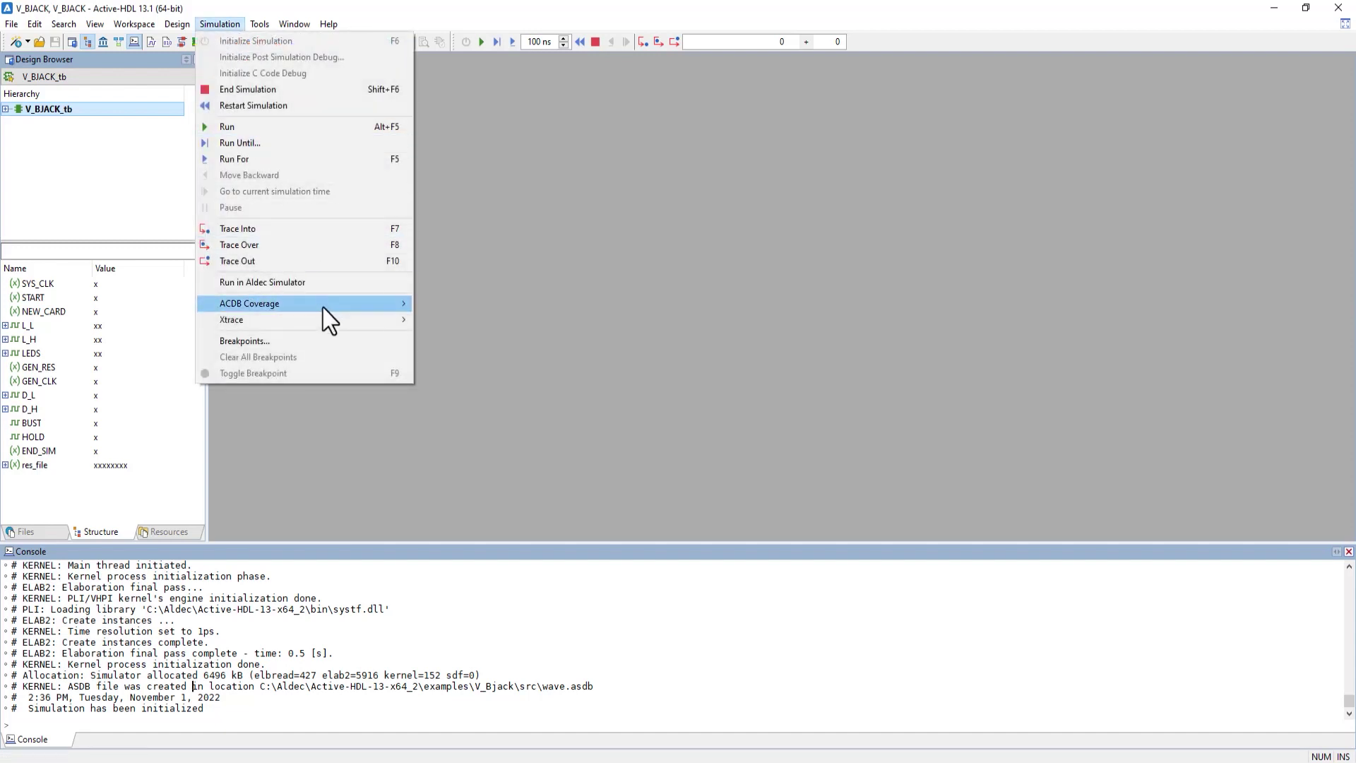
{"action": "mouse_move", "coordinate": [330, 324]}
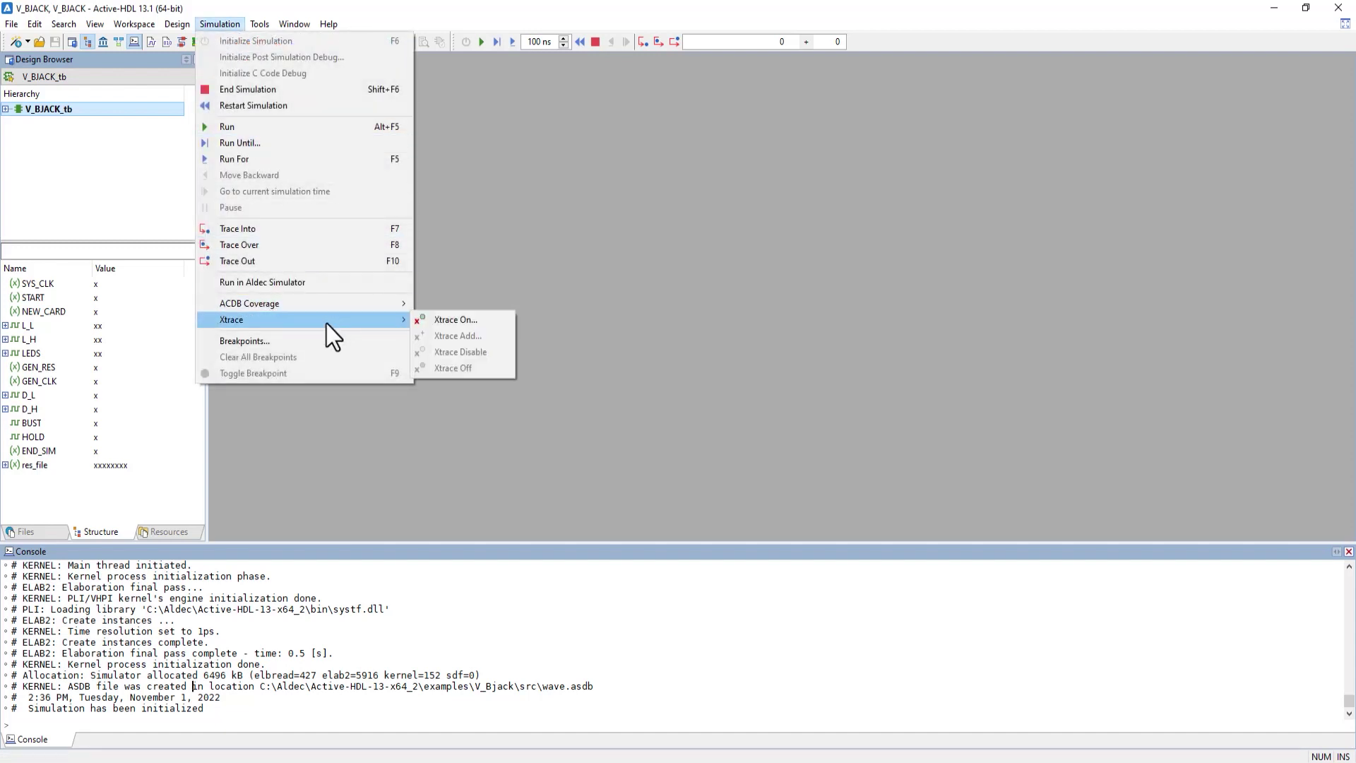
{"action": "left_click", "coordinate": [117, 113]}
{"action": "right_click", "coordinate": [119, 112]}
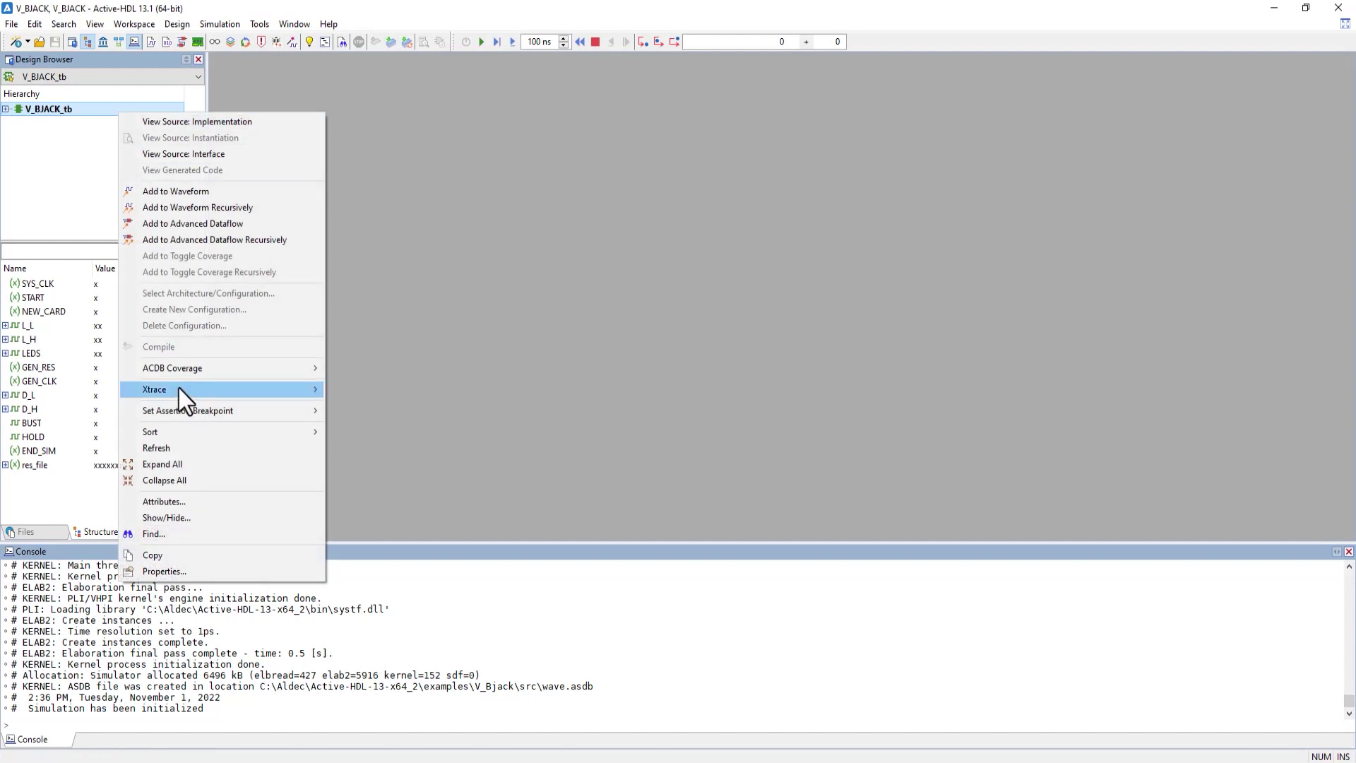
{"action": "mouse_move", "coordinate": [261, 388]}
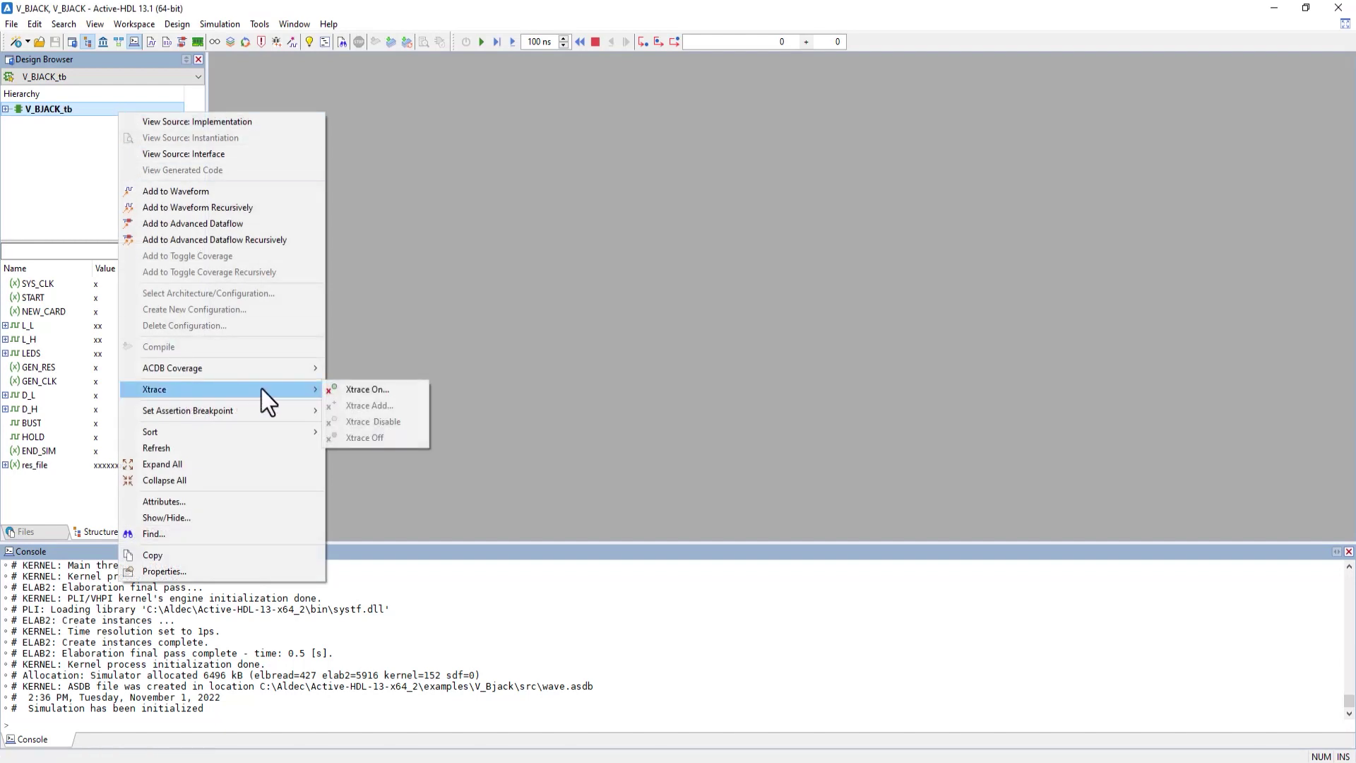
{"action": "left_click", "coordinate": [357, 396]}
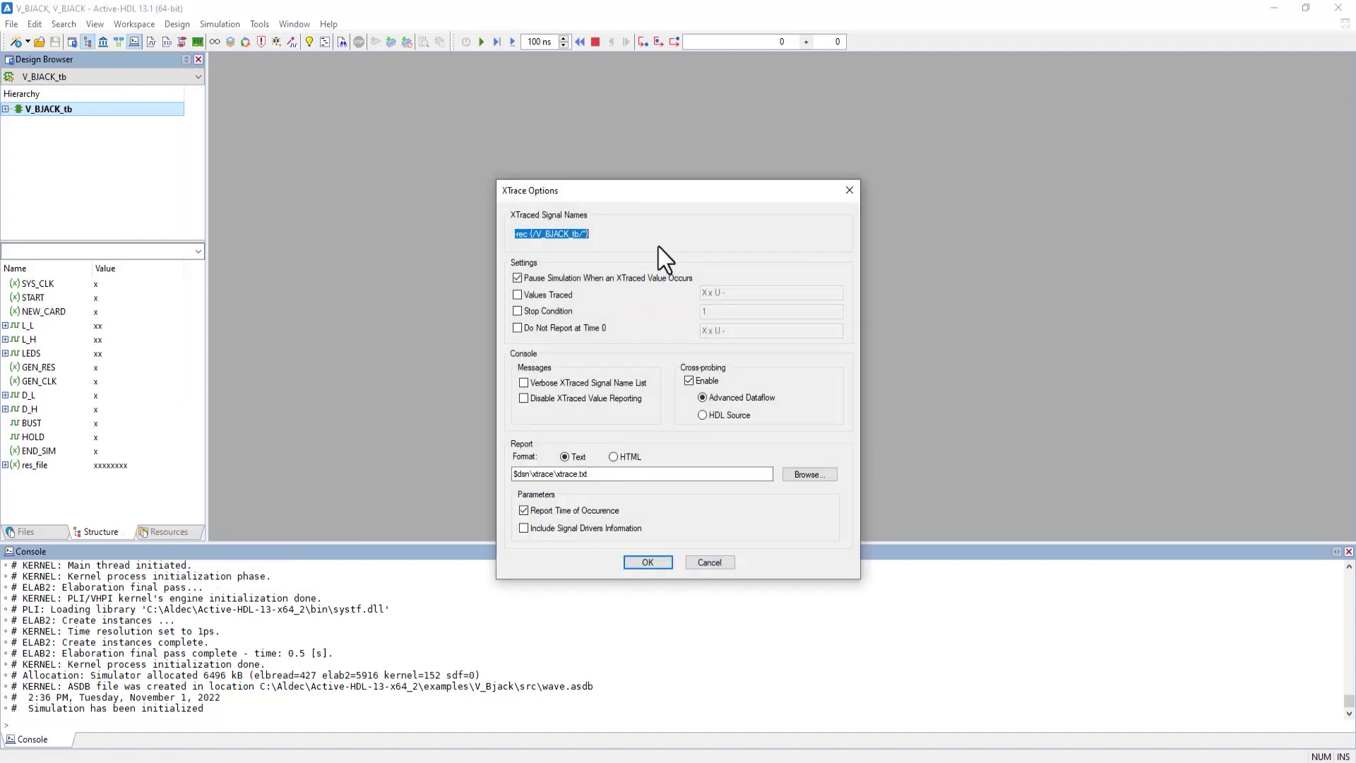
- Check the rec {/V_BJACK_tb/*} signal entry and keep cross-probing enabled with HDL Source
{"action": "left_click_drag", "start_coordinate": [639, 237], "coordinate": [514, 236]}
{"action": "left_click", "coordinate": [632, 241]}
{"action": "left_click", "coordinate": [705, 381]}
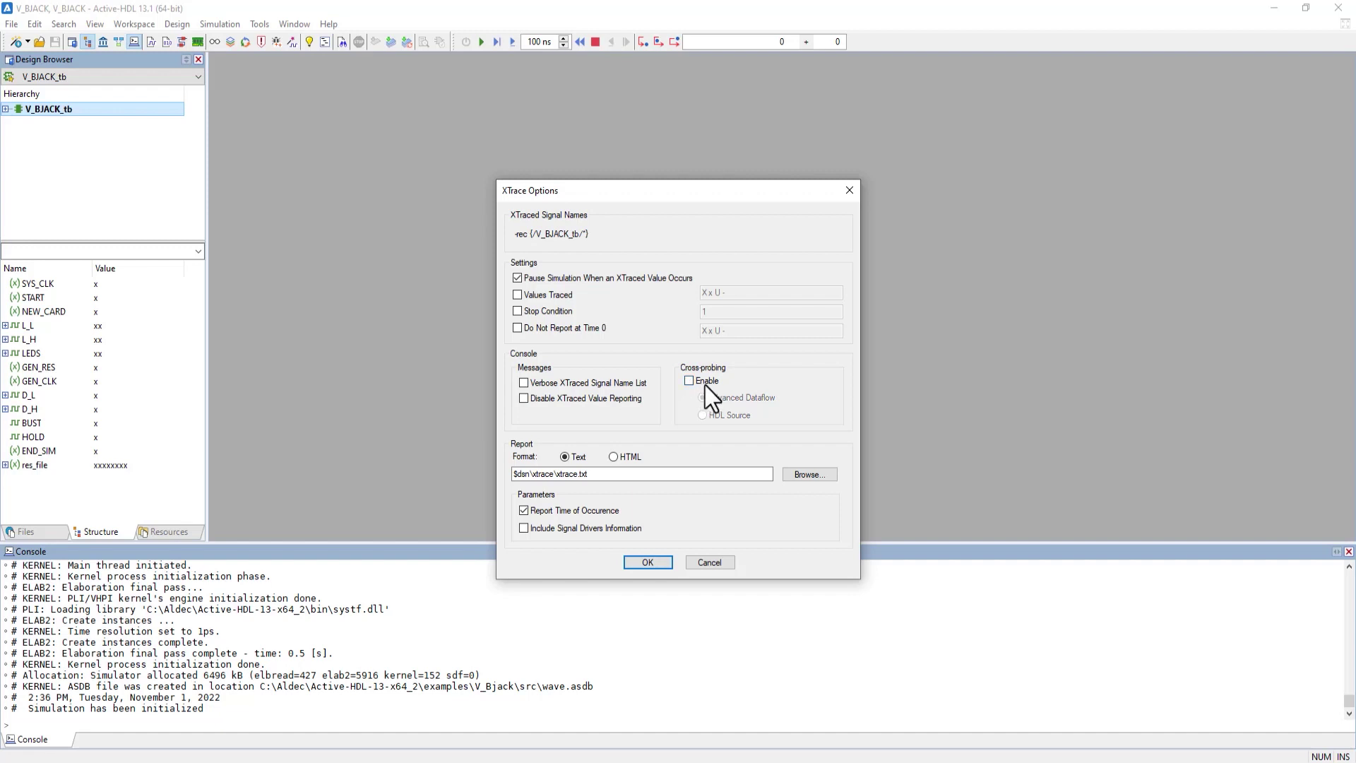
{"action": "left_click", "coordinate": [705, 384]}
- Start XTrace on the 84 testbench objects and run until X values halt it at 160 ps
{"action": "left_click", "coordinate": [658, 566]}
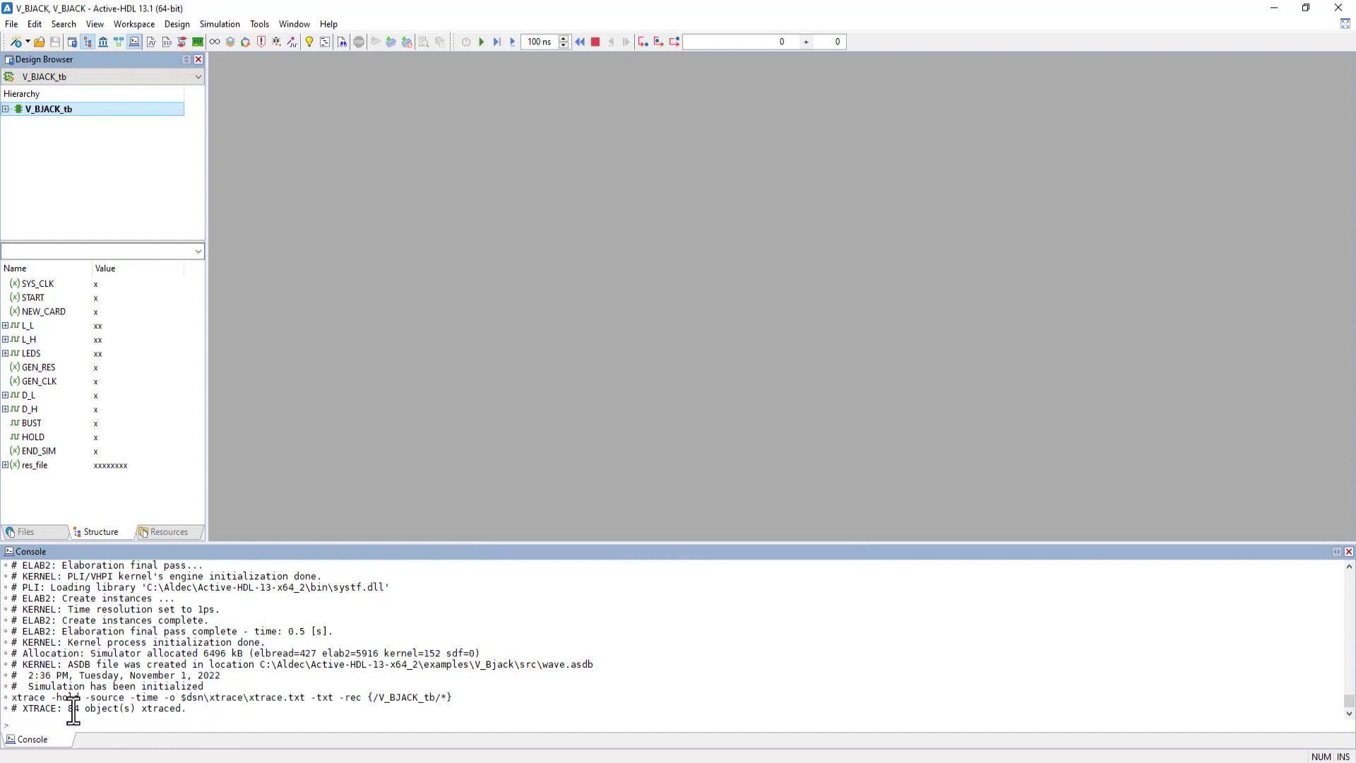
{"action": "left_click_drag", "start_coordinate": [69, 708], "coordinate": [191, 714]}
{"action": "left_click", "coordinate": [481, 43]}
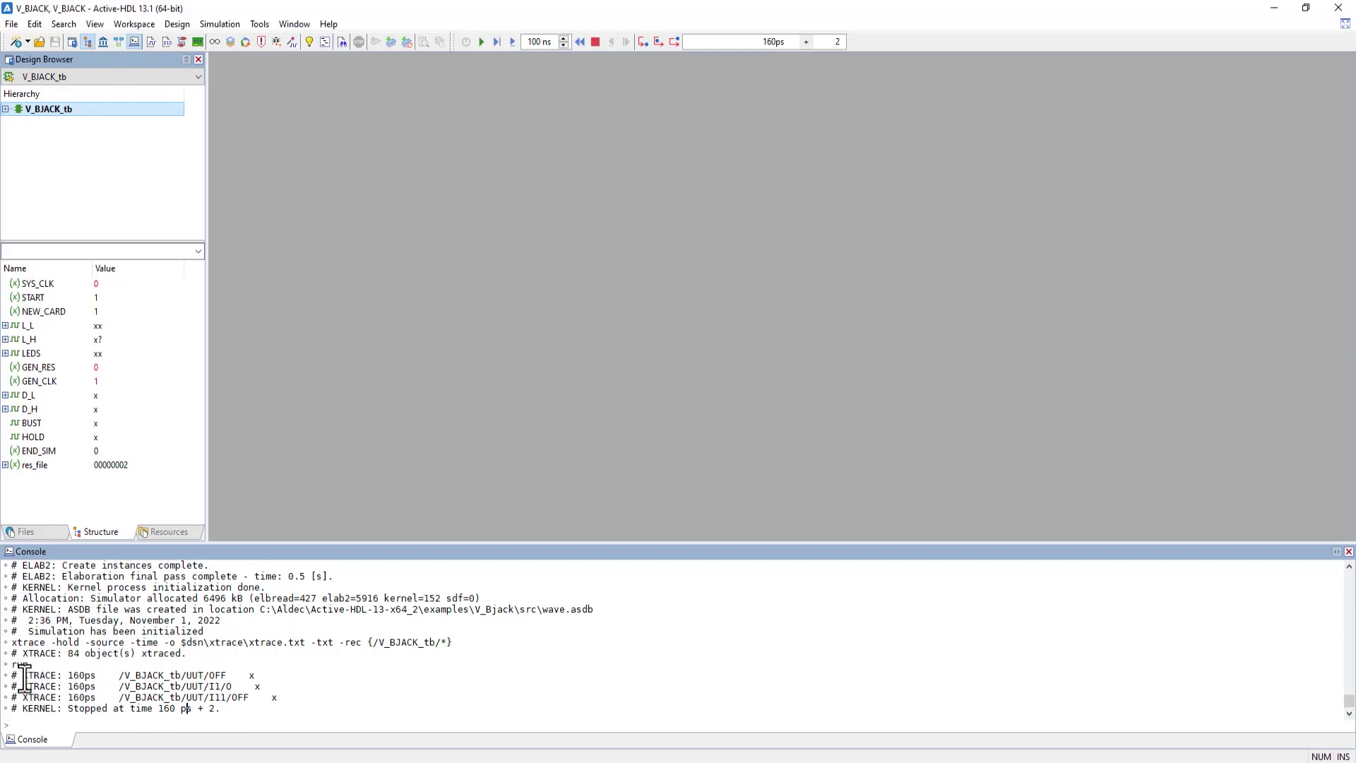
{"action": "left_click_drag", "start_coordinate": [24, 676], "coordinate": [225, 674]}
{"action": "left_click", "coordinate": [243, 675]}
- Jump from the first XTRACE report to the AND2 assignment at GATES.V line 16
{"action": "double_click", "coordinate": [214, 675]}
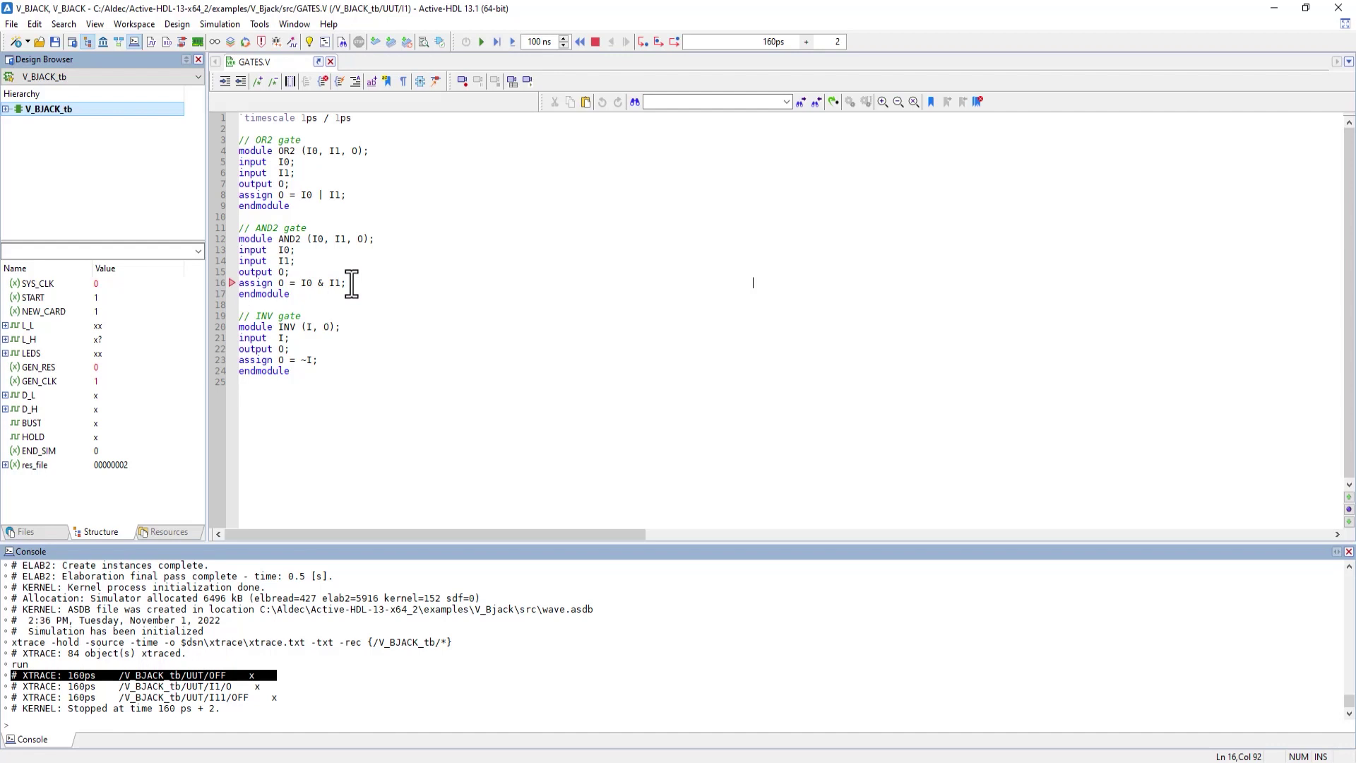
{"action": "right_click", "coordinate": [172, 107]}
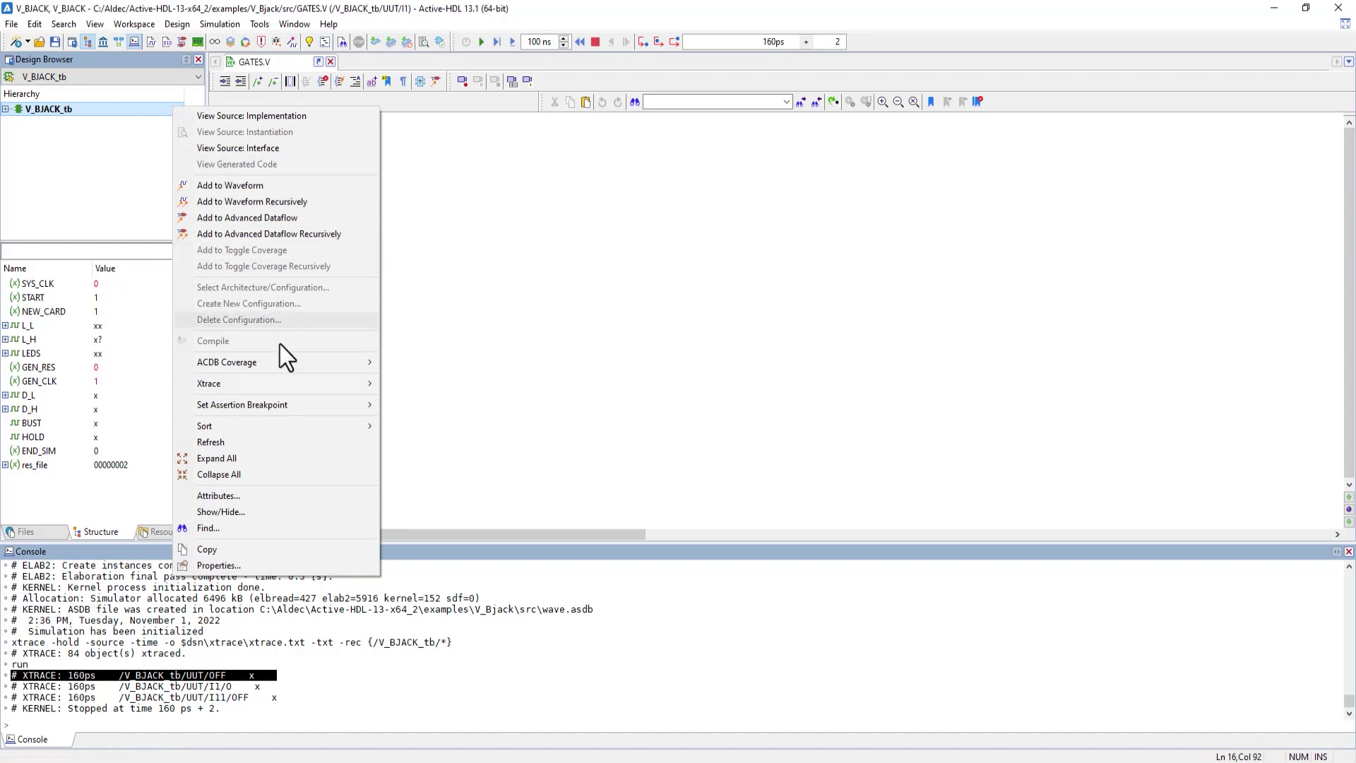
- Restart XTrace, rerun to 160 ps + 3, and open the L_H assignment at BCD2LED.V line 40
{"action": "mouse_move", "coordinate": [302, 387]}
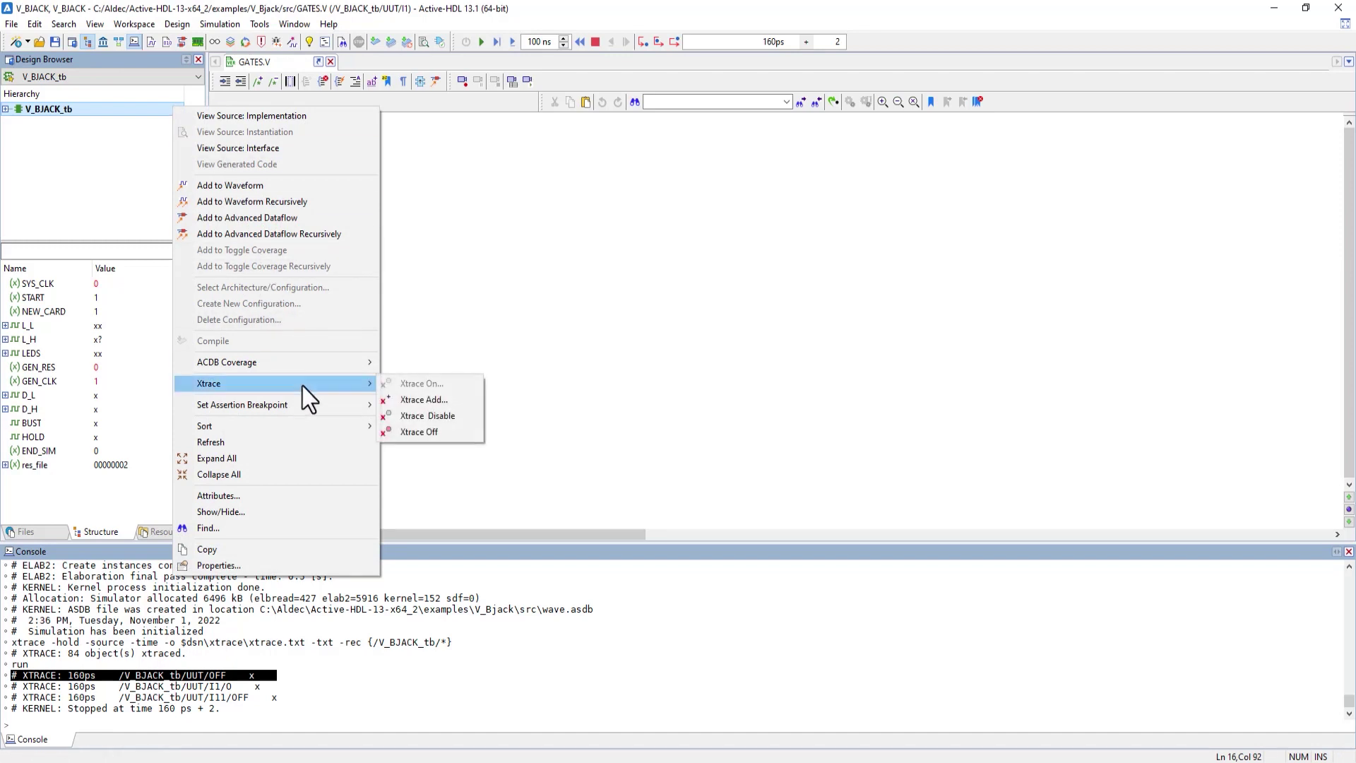
{"action": "left_click", "coordinate": [430, 433]}
{"action": "right_click", "coordinate": [155, 113]}
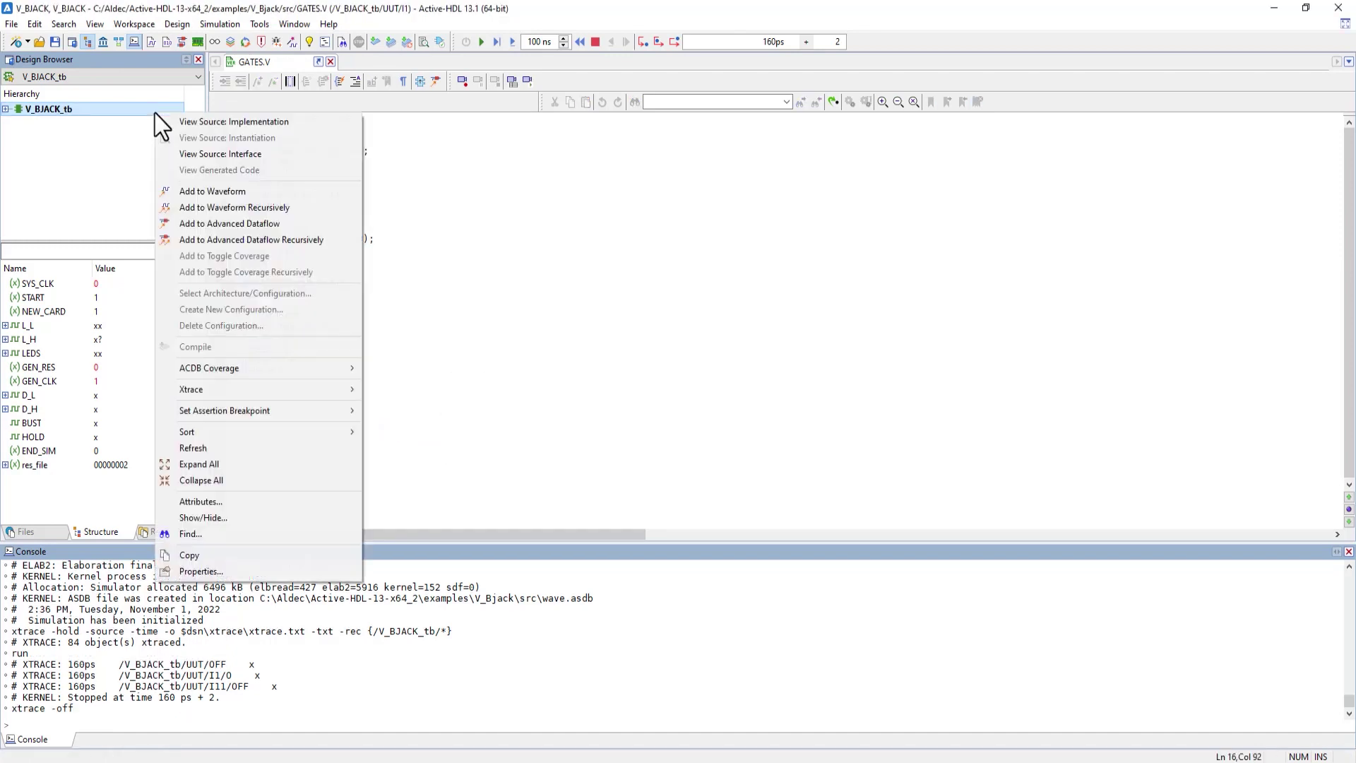
{"action": "mouse_move", "coordinate": [295, 388]}
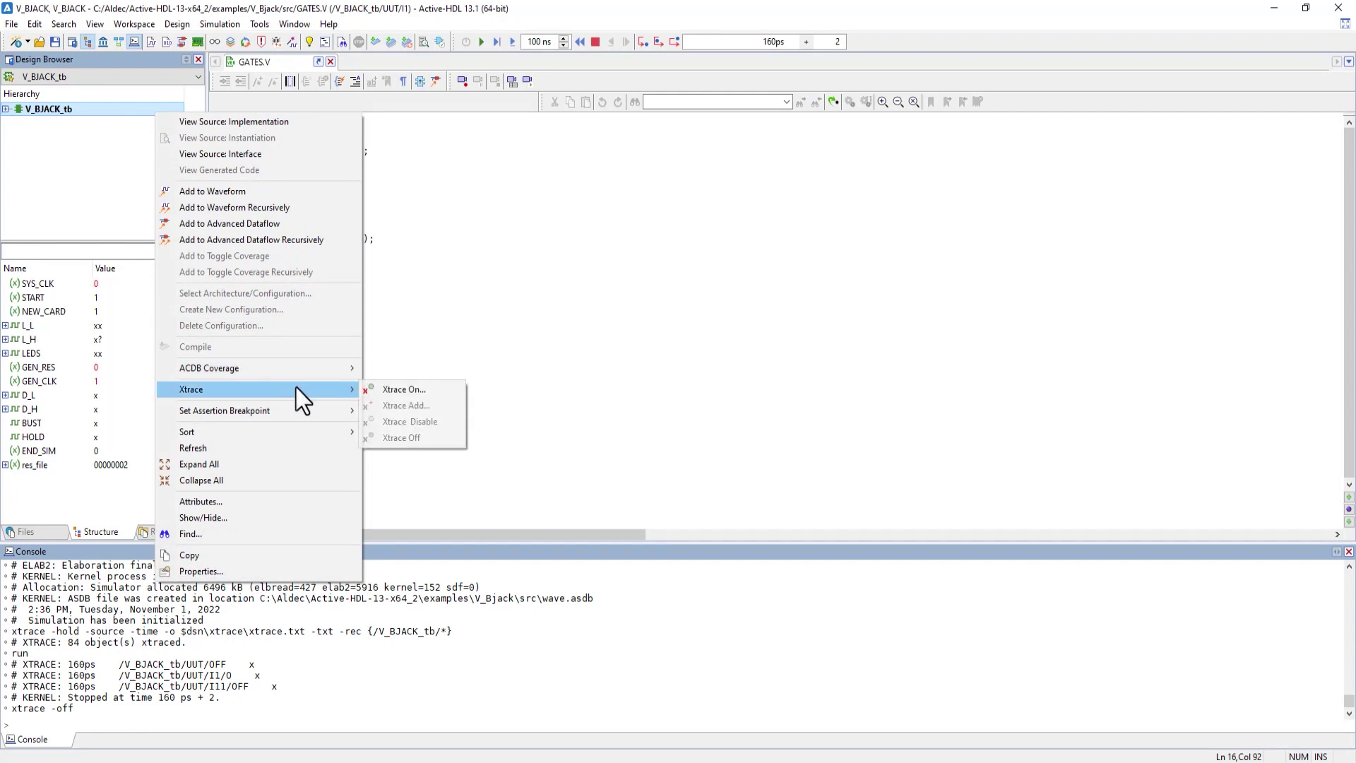
{"action": "left_click", "coordinate": [370, 391]}
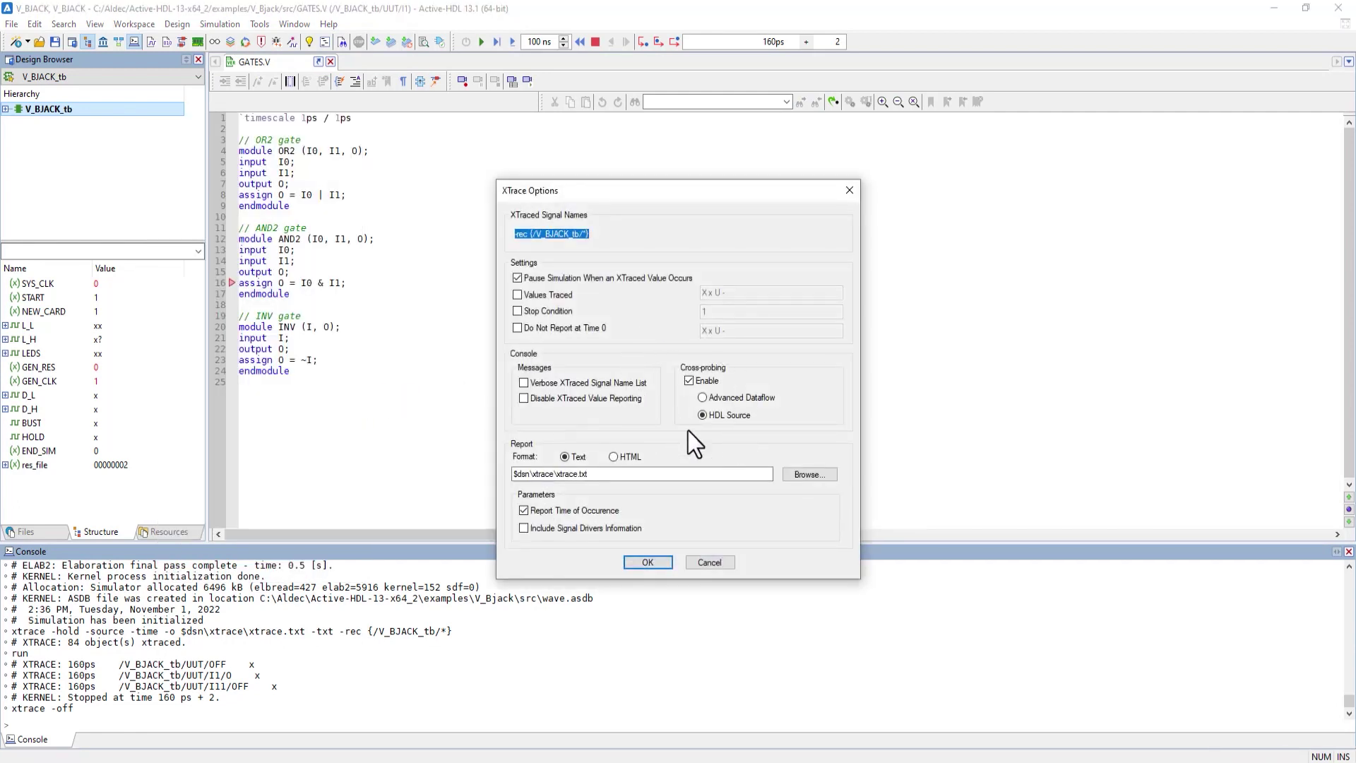
{"action": "left_click", "coordinate": [664, 561]}
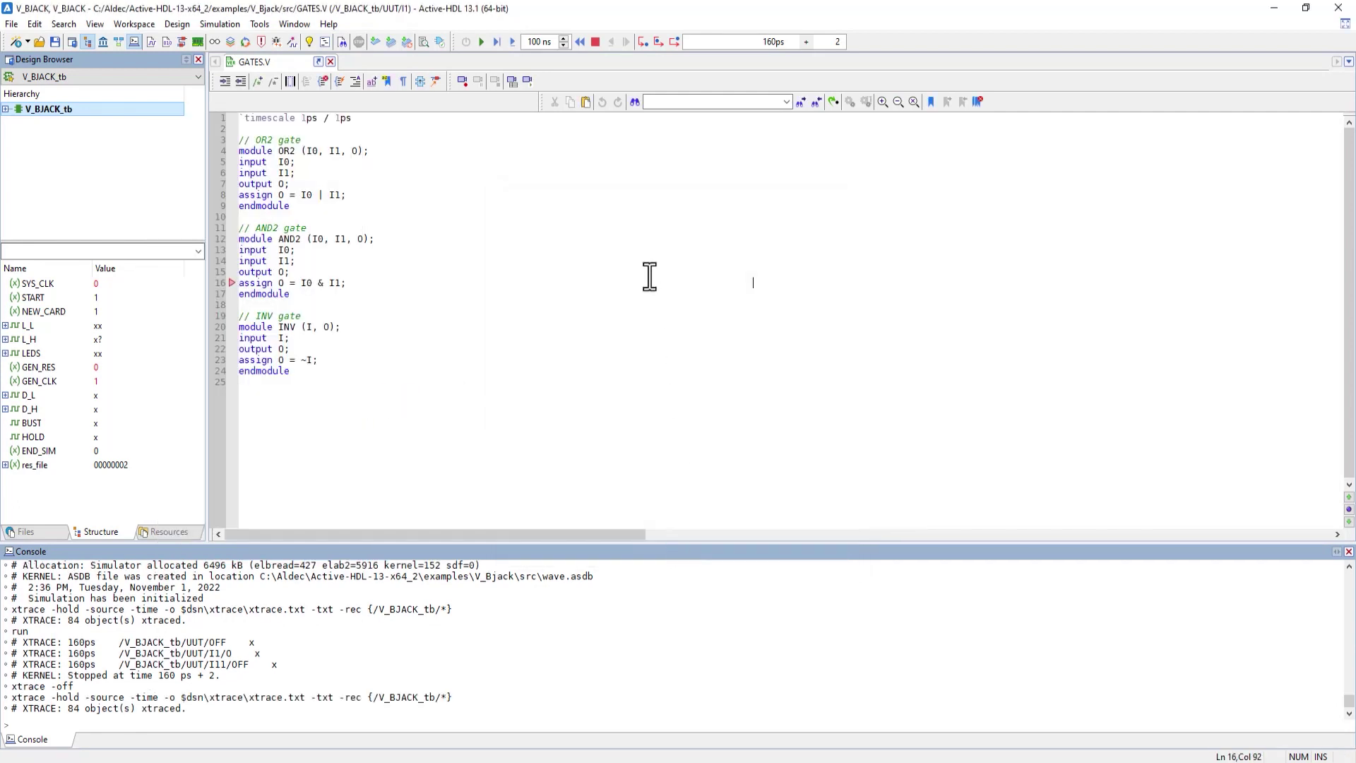
{"action": "left_click", "coordinate": [481, 42]}
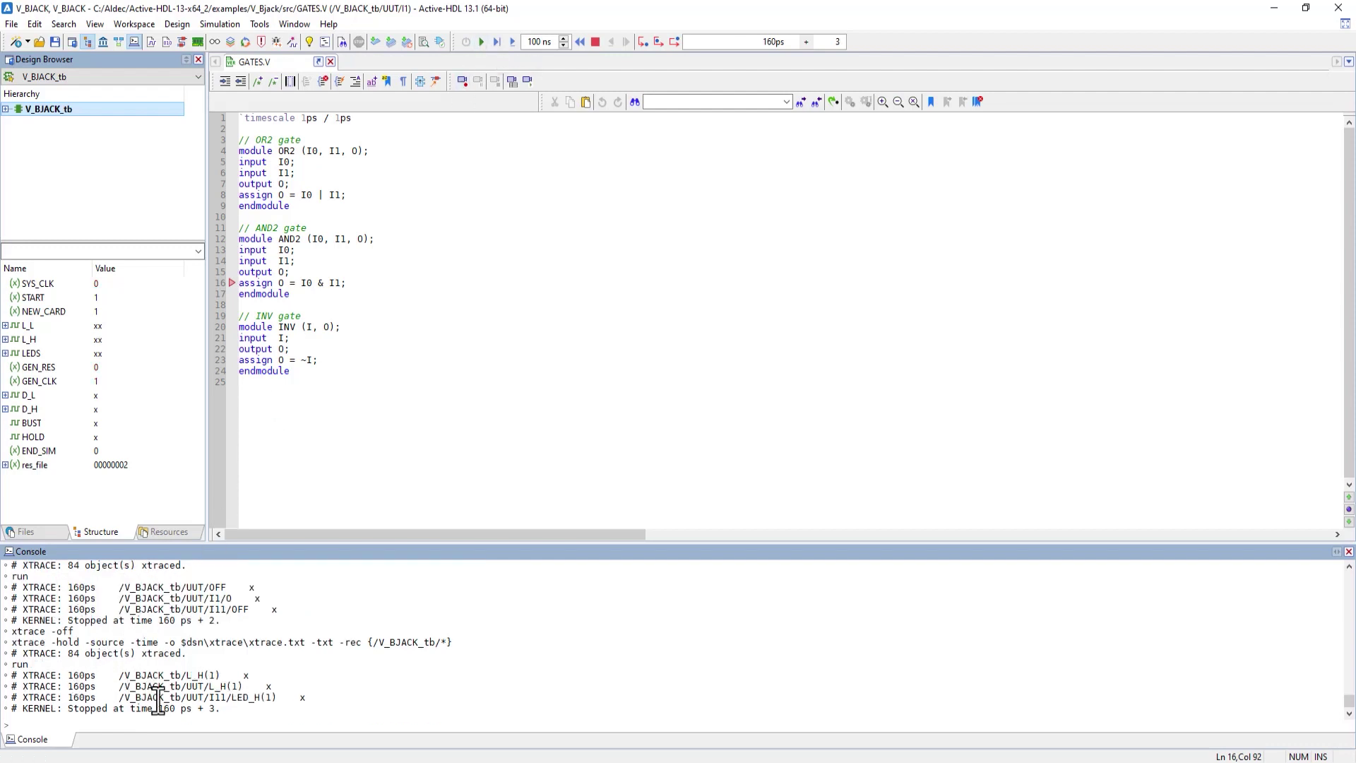
{"action": "double_click", "coordinate": [161, 676]}
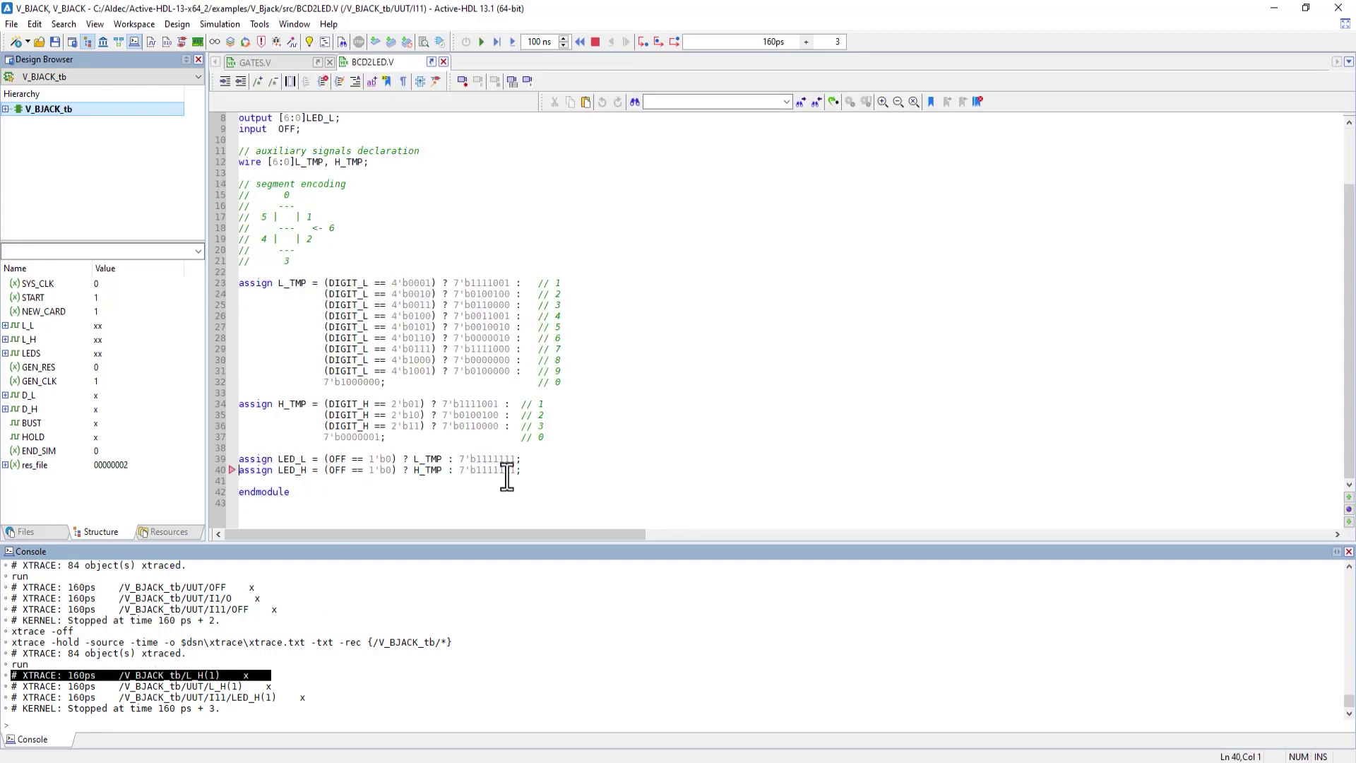
- Close GATES.V and BCD2LED.V, end the simulation, and initialize it again
{"action": "left_click", "coordinate": [330, 62]}
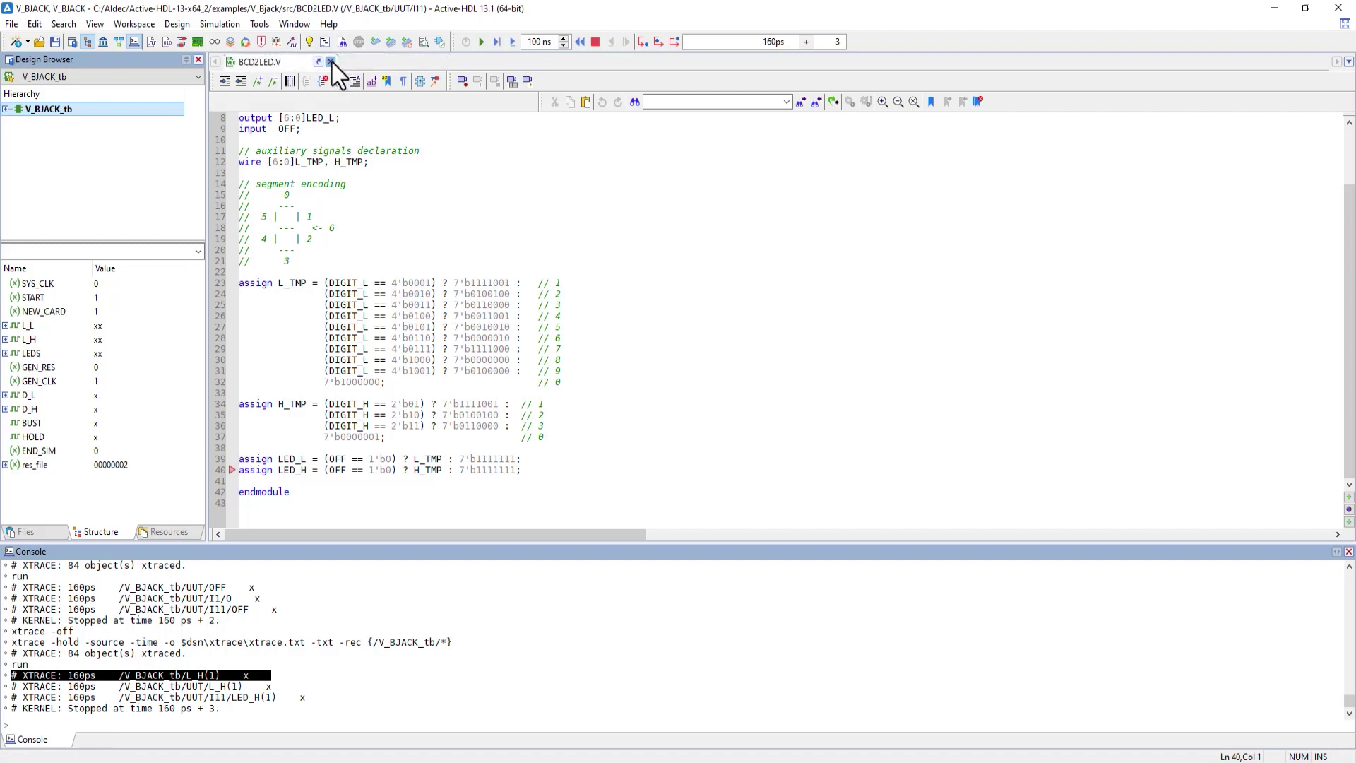
{"action": "left_click", "coordinate": [330, 62]}
{"action": "left_click", "coordinate": [595, 41]}
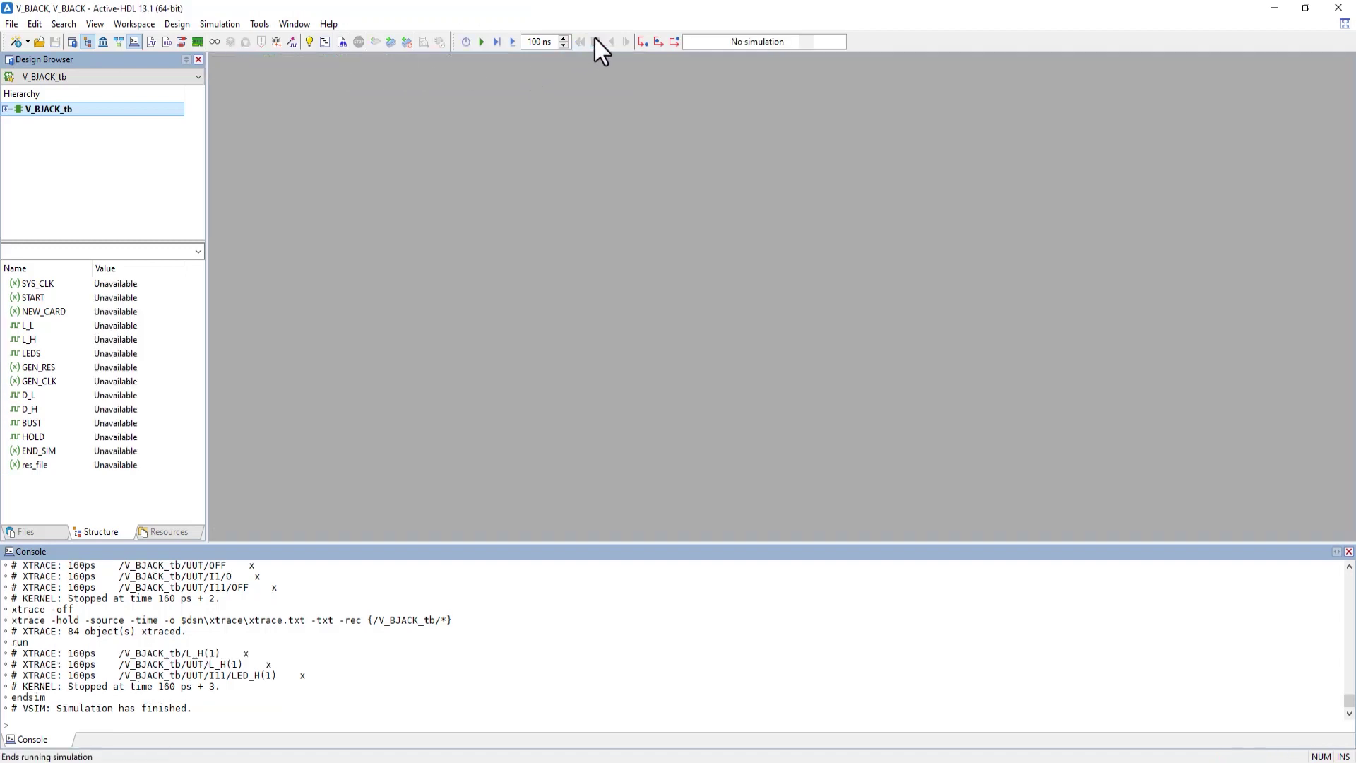
{"action": "left_click", "coordinate": [461, 37]}
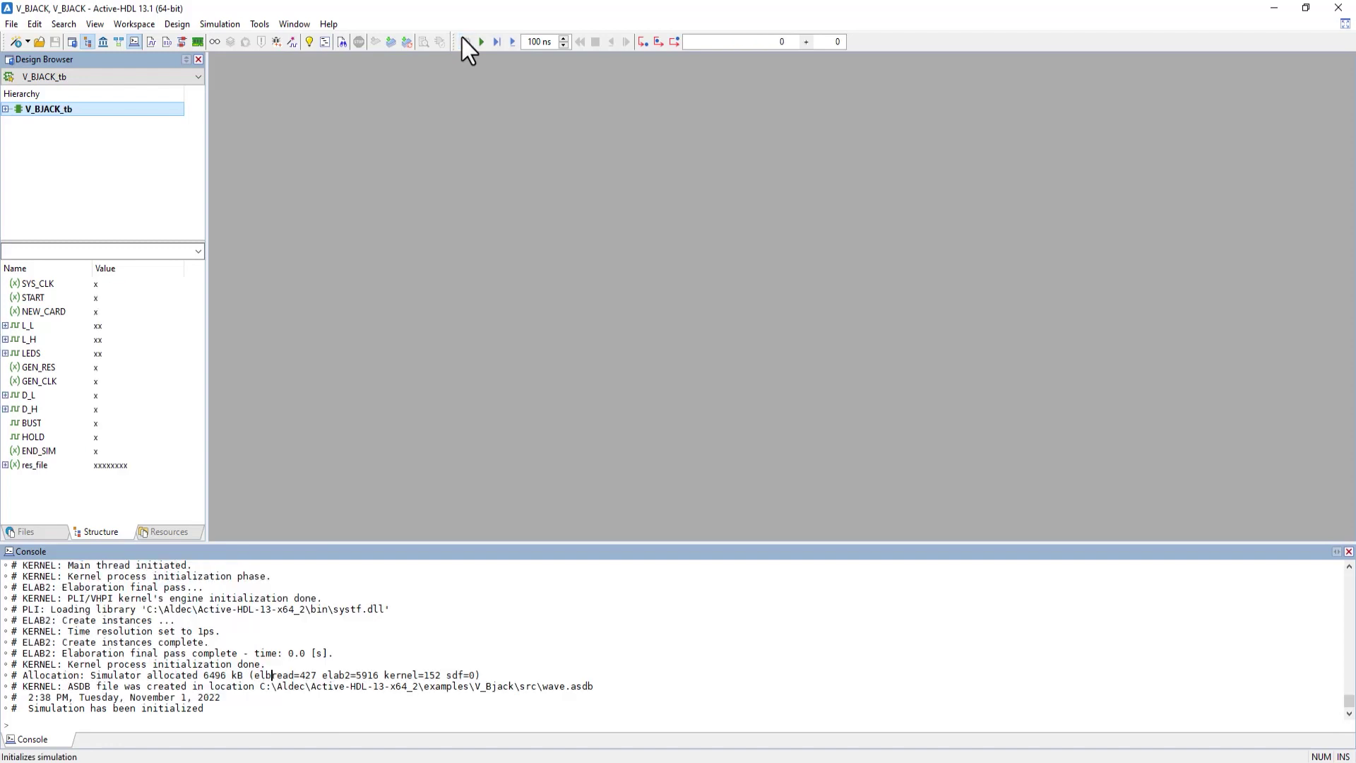
- Turn XTrace on with Advanced Dataflow cross-probing and a verbose XTraced signal name list
{"action": "left_click", "coordinate": [213, 26]}
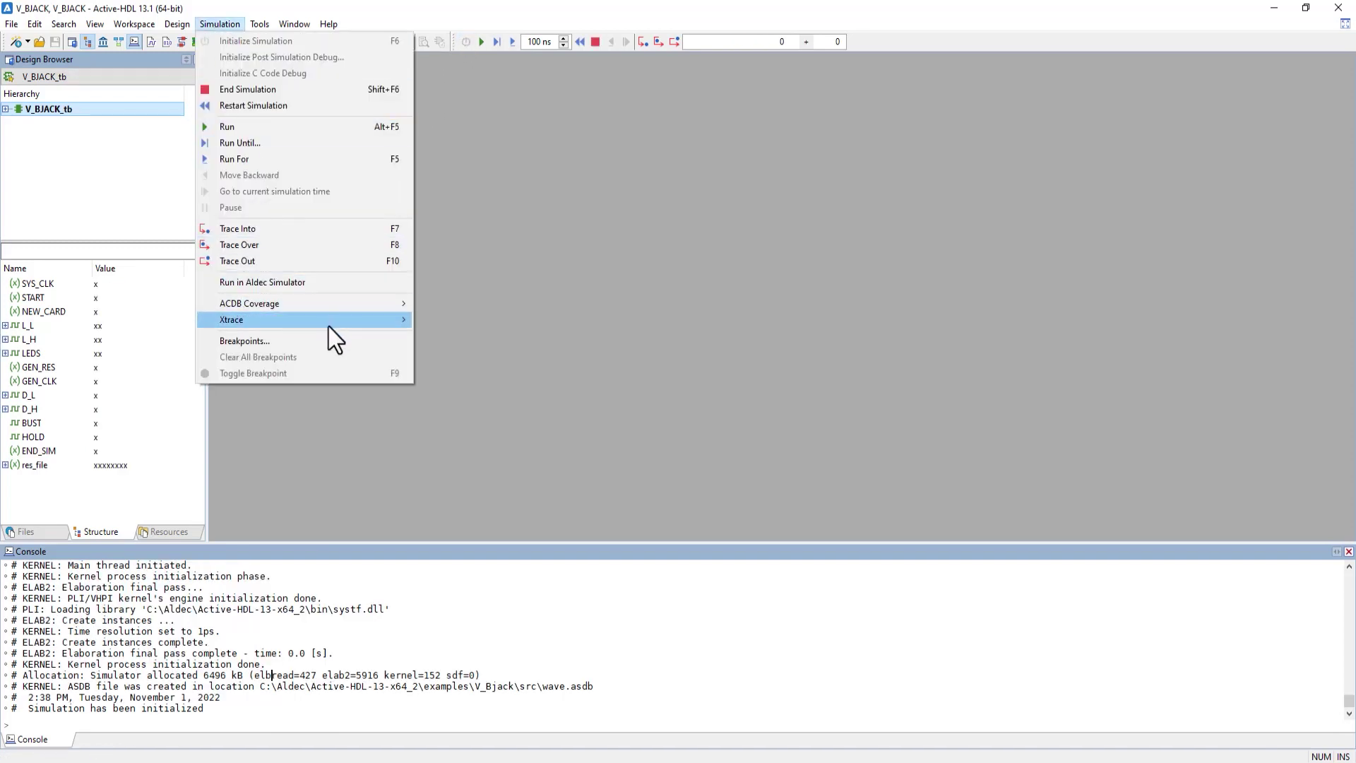
{"action": "mouse_move", "coordinate": [328, 321]}
{"action": "left_click", "coordinate": [435, 322]}
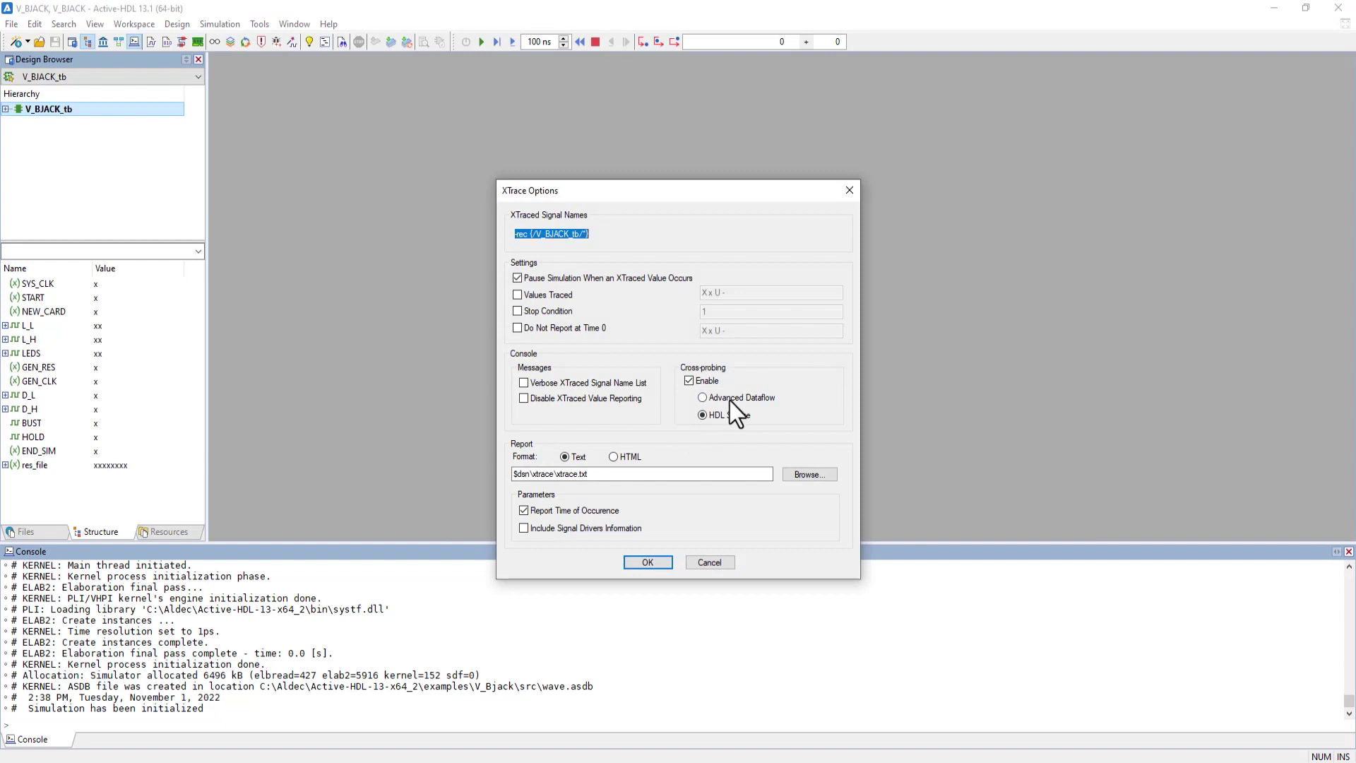
{"action": "left_click", "coordinate": [730, 399]}
{"action": "left_click", "coordinate": [608, 385]}
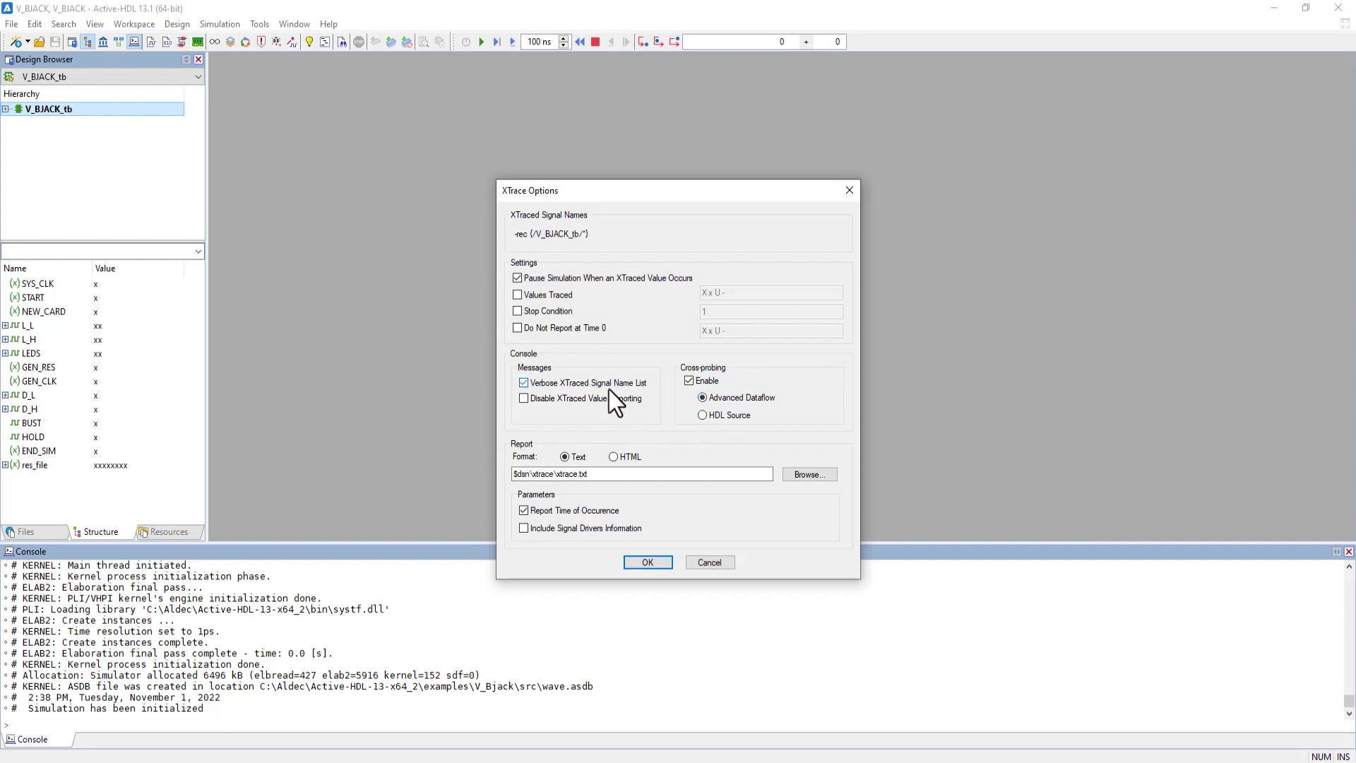
{"action": "left_click", "coordinate": [643, 562]}
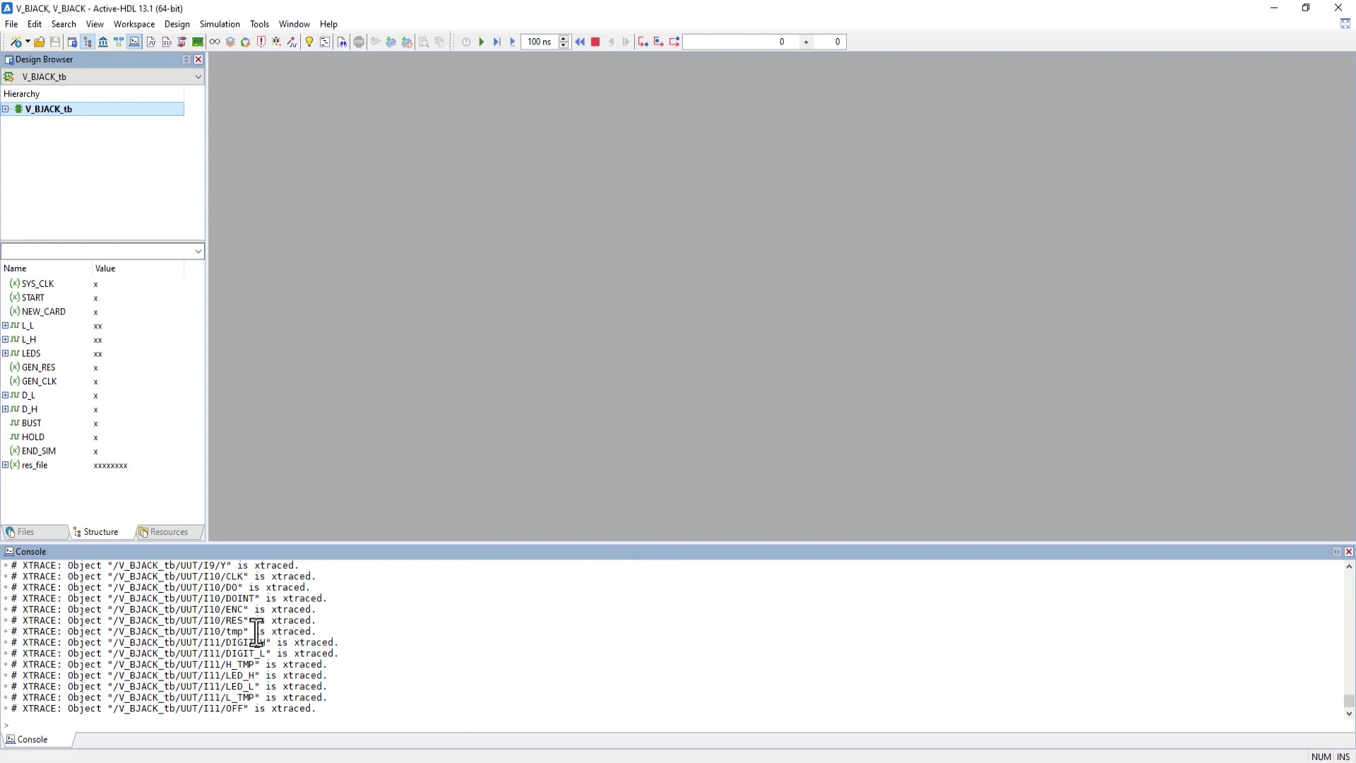
{"action": "scroll", "coordinate": [246, 690], "scroll_direction": "up", "scroll_amount": 2}
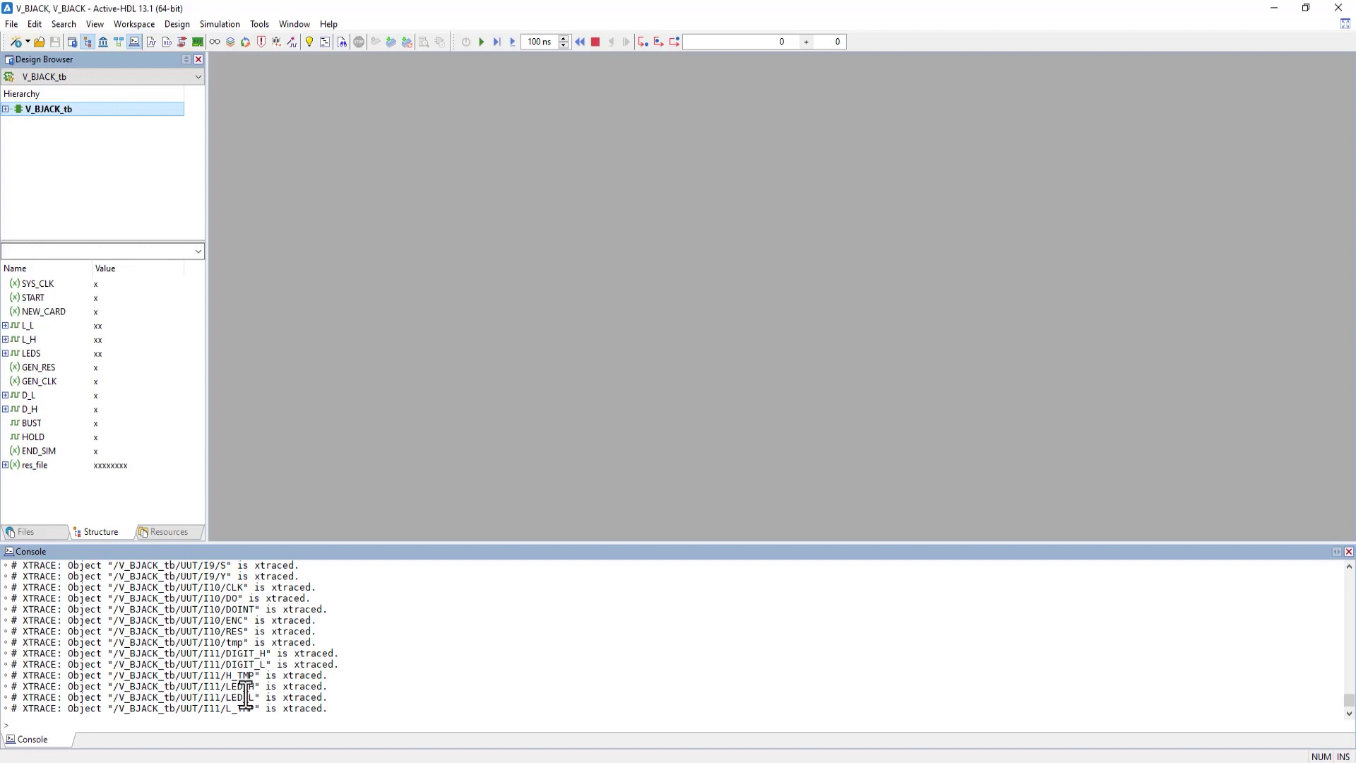
{"action": "scroll", "coordinate": [246, 691], "scroll_direction": "up", "scroll_amount": 1}
{"action": "scroll", "coordinate": [245, 690], "scroll_direction": "up", "scroll_amount": 1}
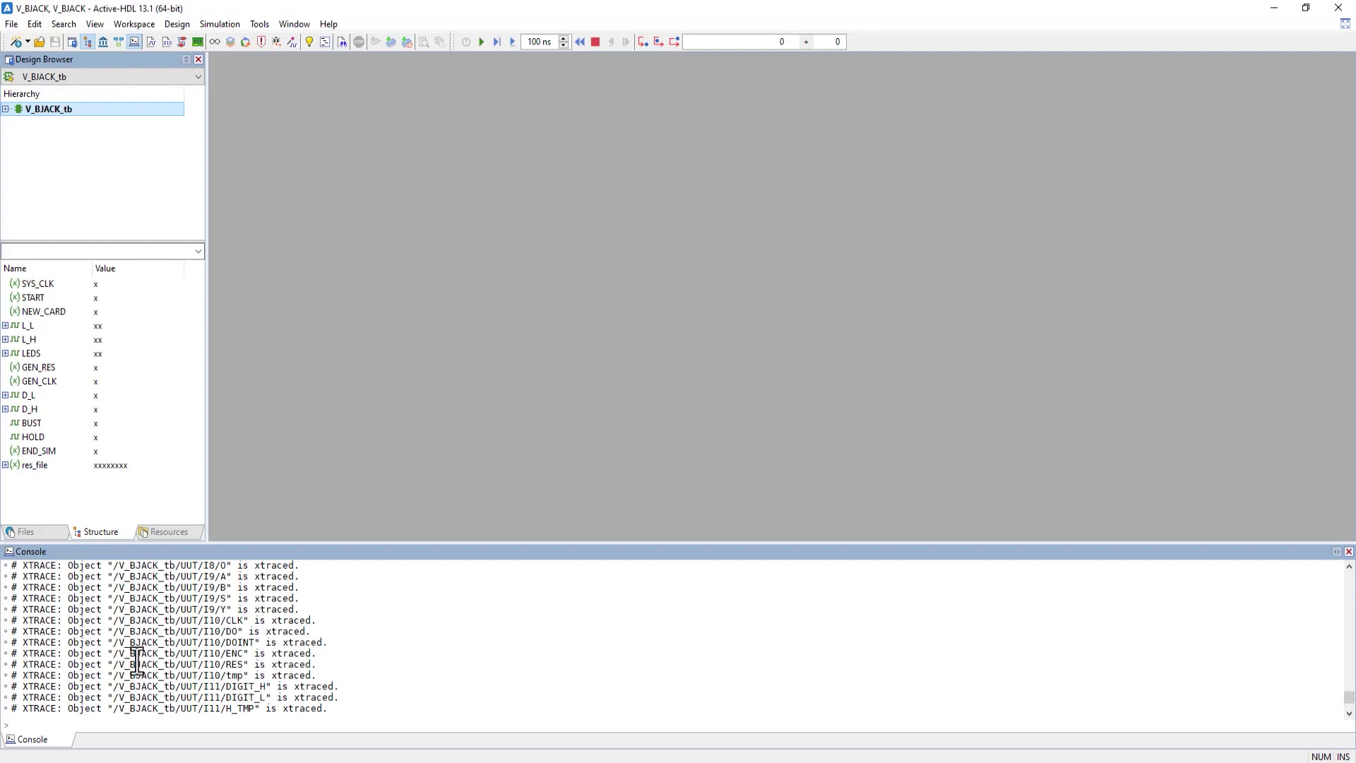
{"action": "scroll", "coordinate": [240, 672], "scroll_direction": "down", "scroll_amount": 2}
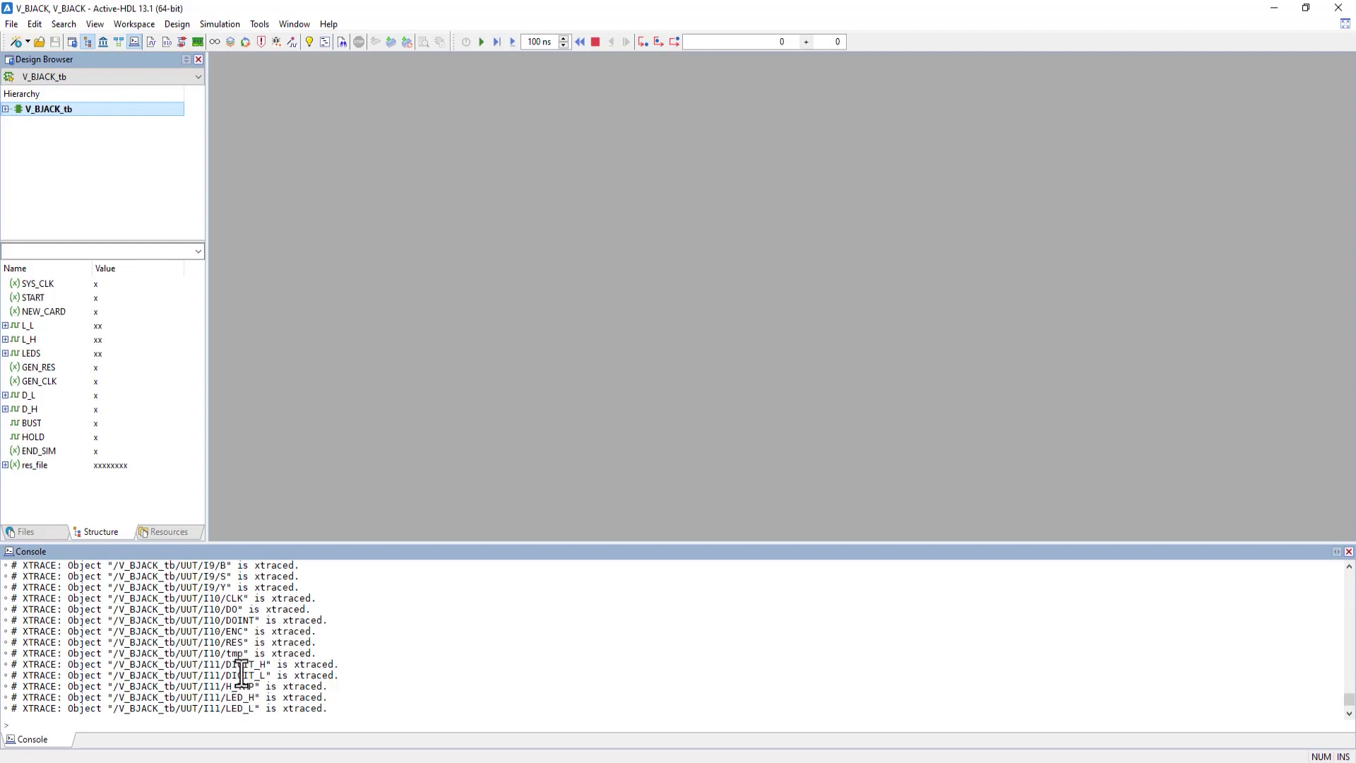
{"action": "scroll", "coordinate": [242, 675], "scroll_direction": "down", "scroll_amount": 2}
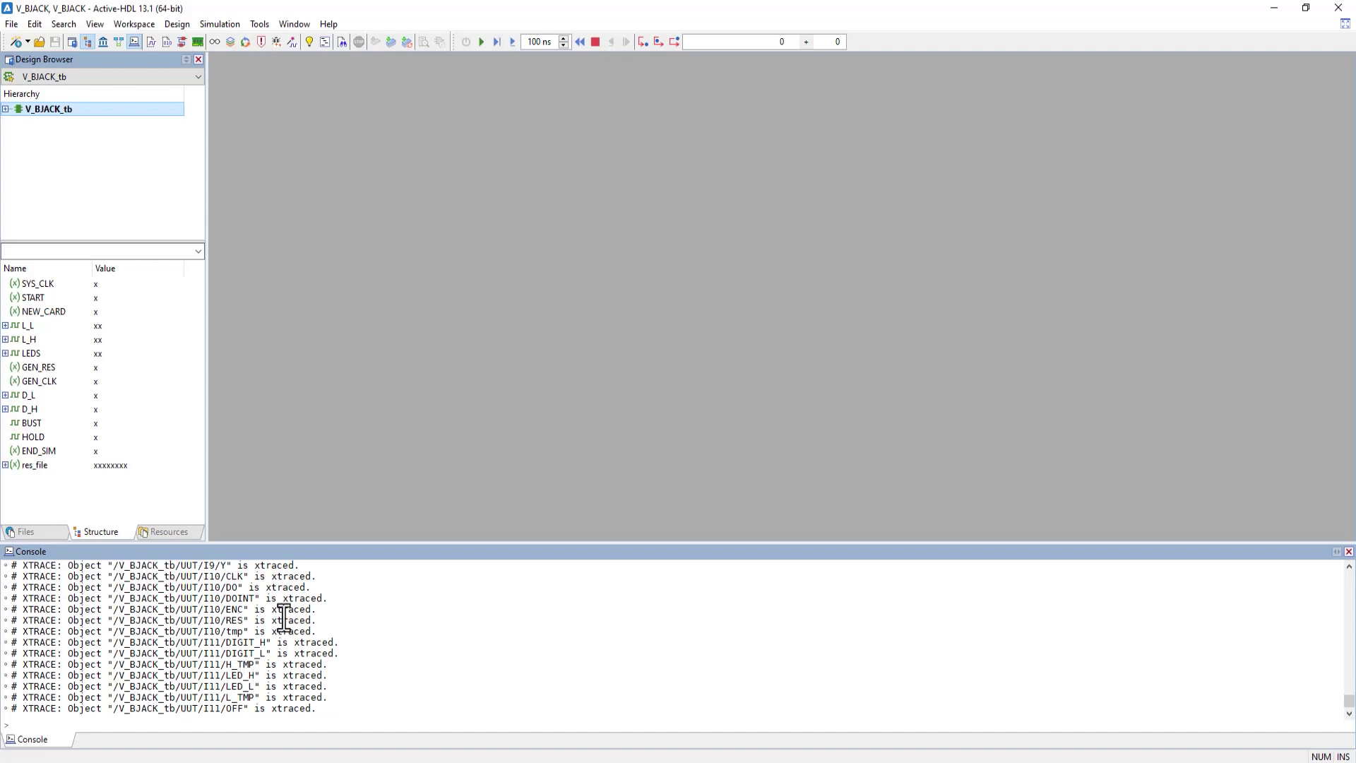
- Run to 160 ps + 2 and cross-probe the UUT/OFF unknown into an Advanced Dataflow schematic
{"action": "left_click", "coordinate": [481, 39]}
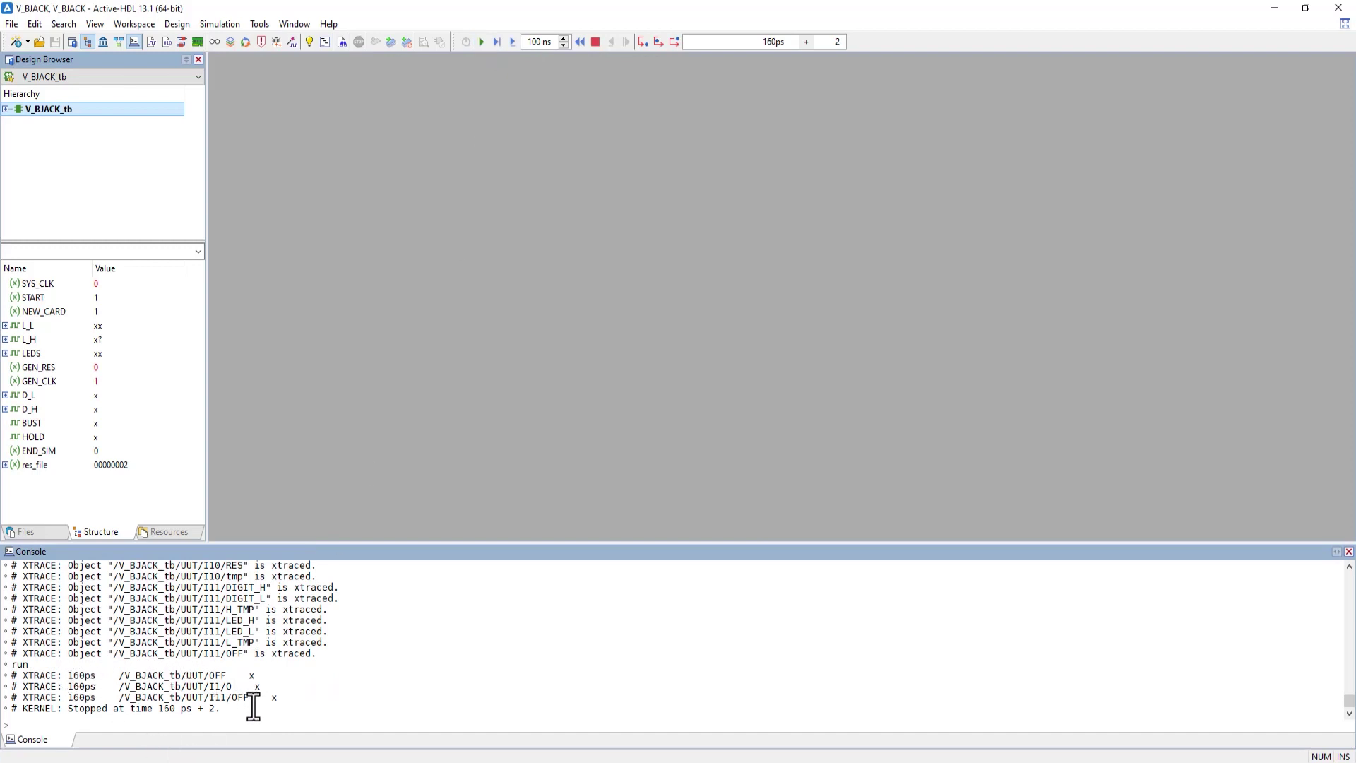
{"action": "double_click", "coordinate": [210, 675]}
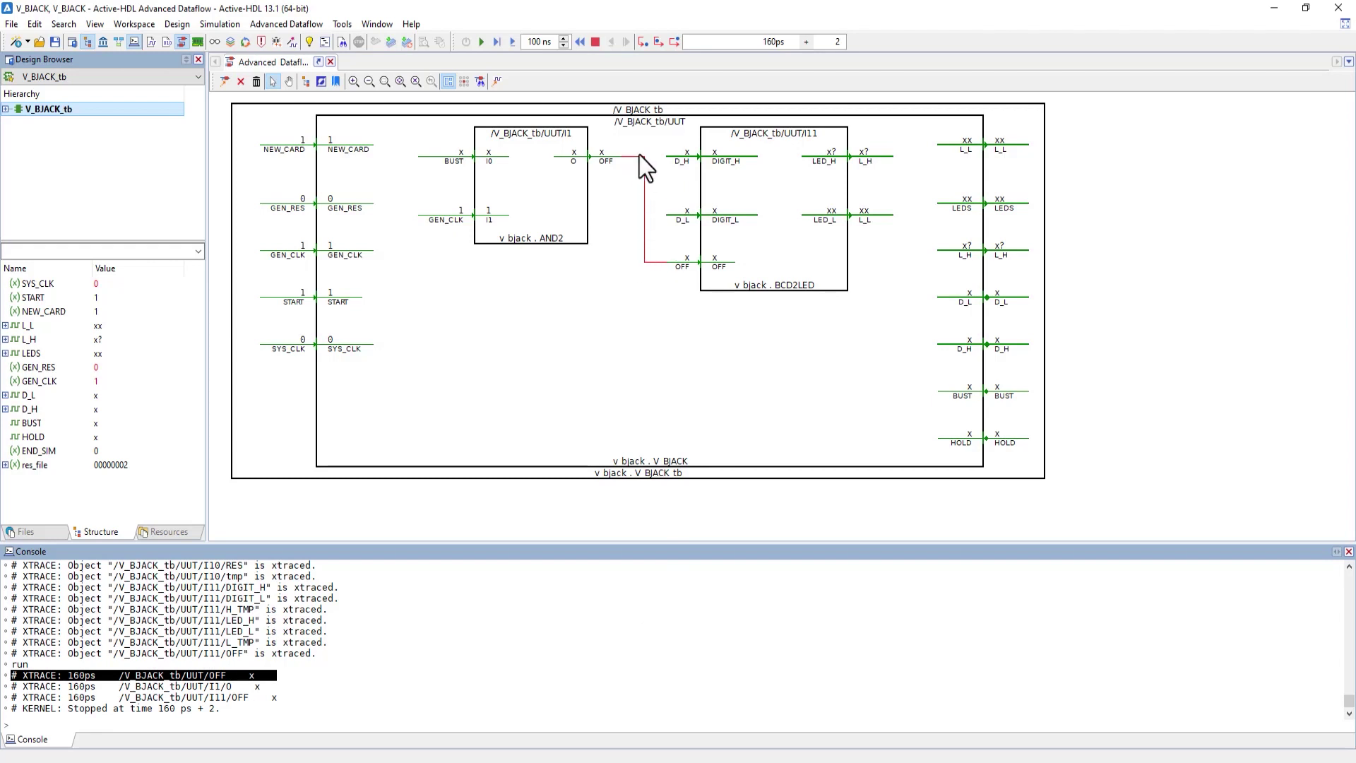
- Trace the unknown OFF net with X-Way and pan the schematic to inspect its AND2 and BJACK_C drivers
{"action": "right_click", "coordinate": [644, 231]}
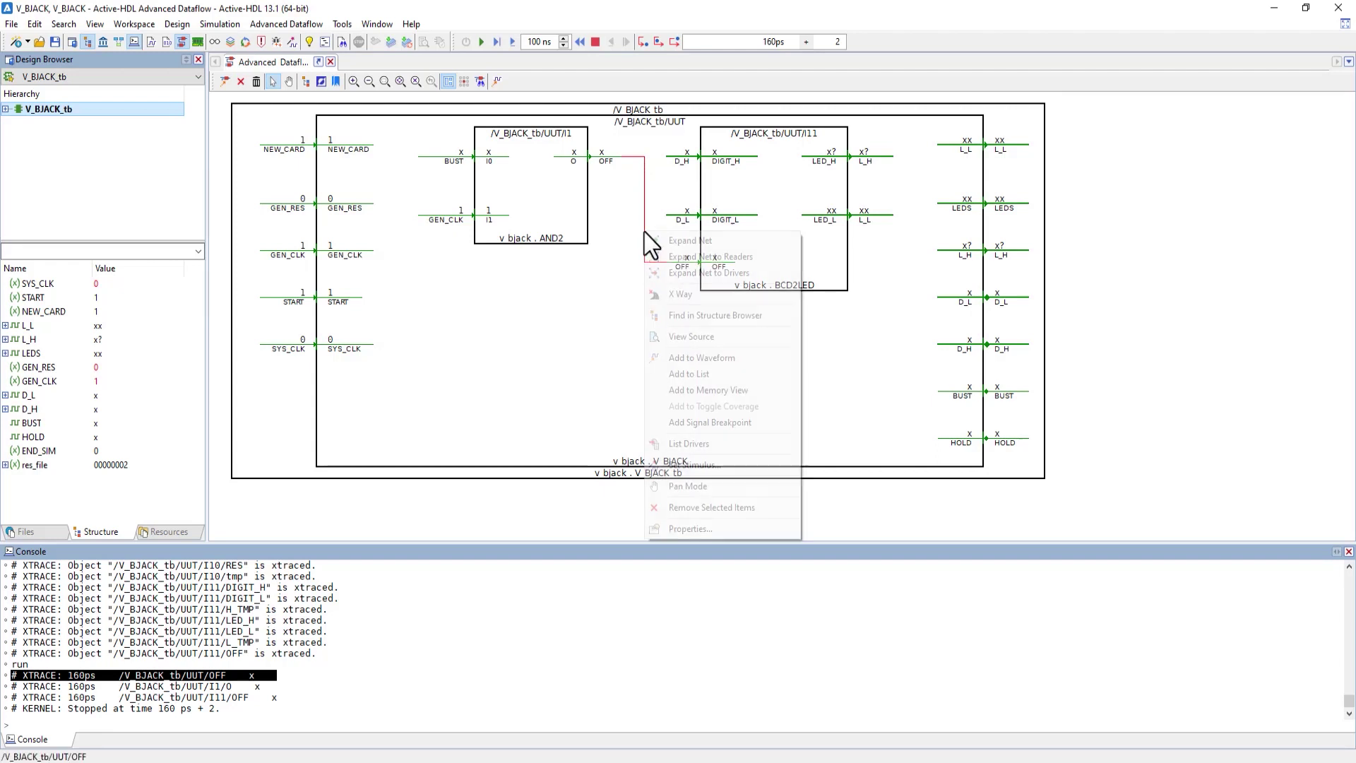
{"action": "left_click", "coordinate": [698, 295]}
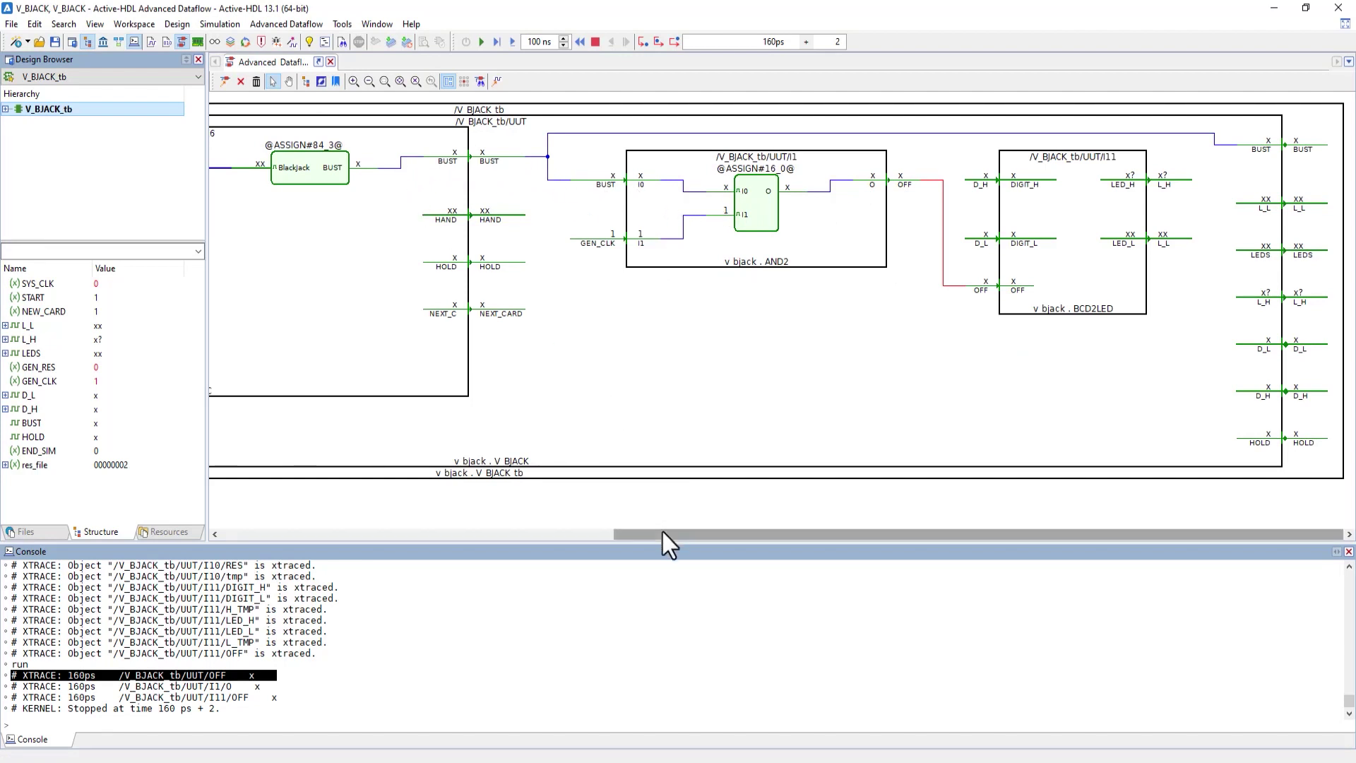
{"action": "left_click_drag", "start_coordinate": [662, 531], "coordinate": [389, 537]}
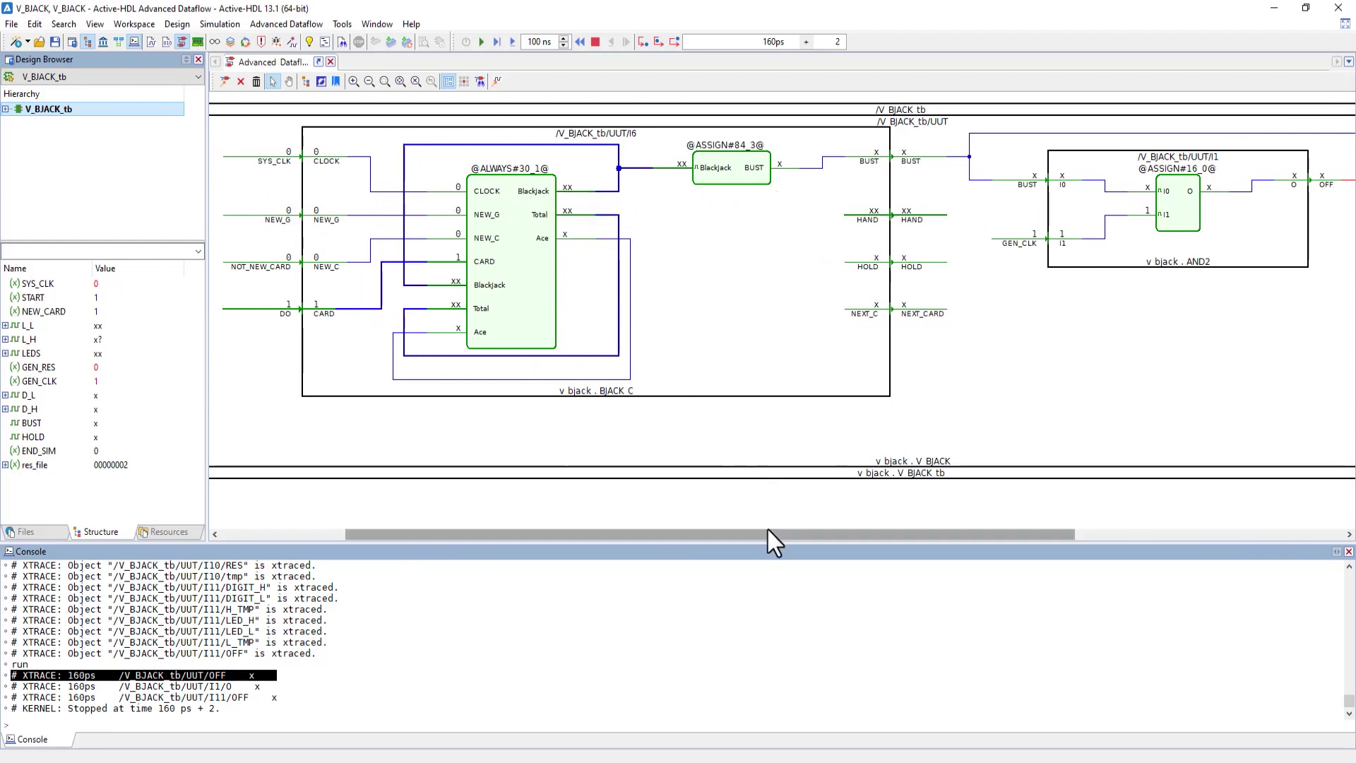
{"action": "left_click_drag", "start_coordinate": [770, 534], "coordinate": [987, 535]}
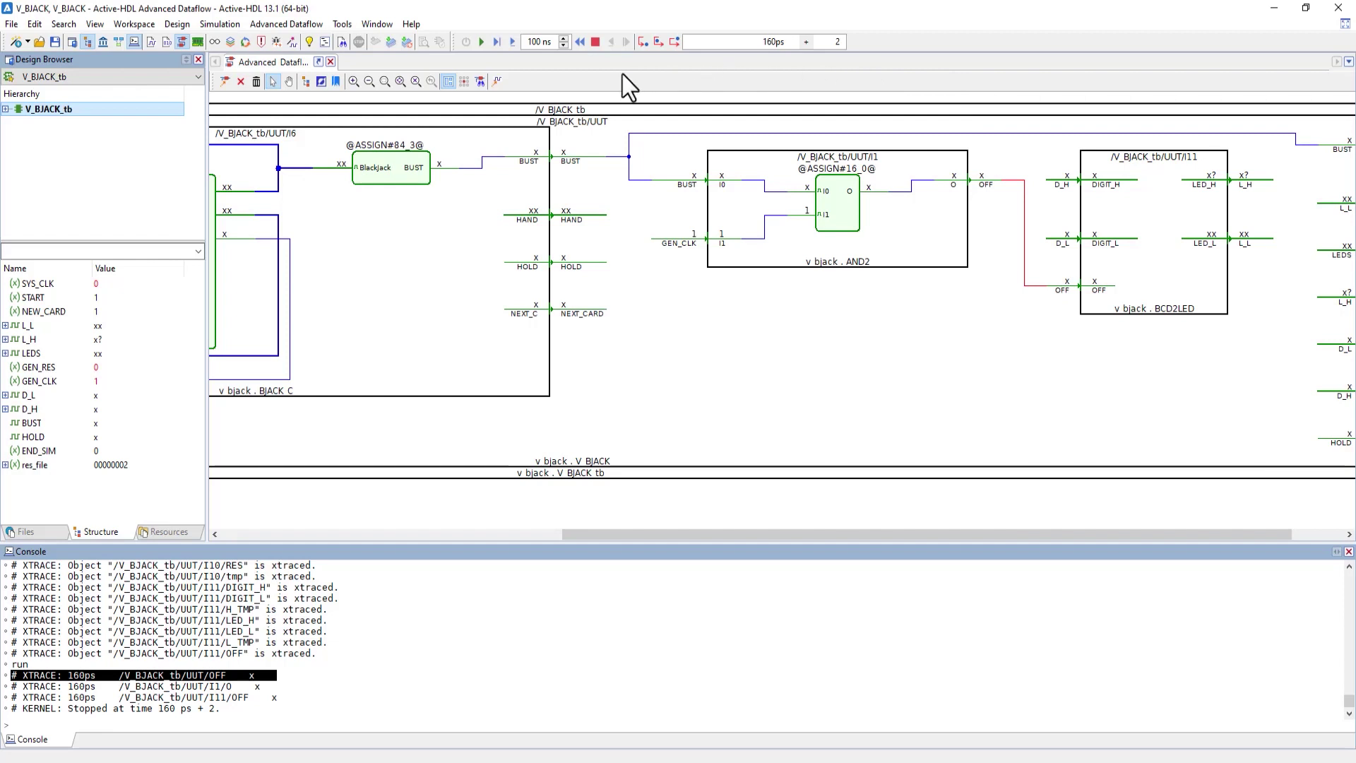
- Restart the simulation, cancel the V_BJACK_tb Xtrace On settings unchanged, then end the simulation
{"action": "left_click", "coordinate": [596, 45]}
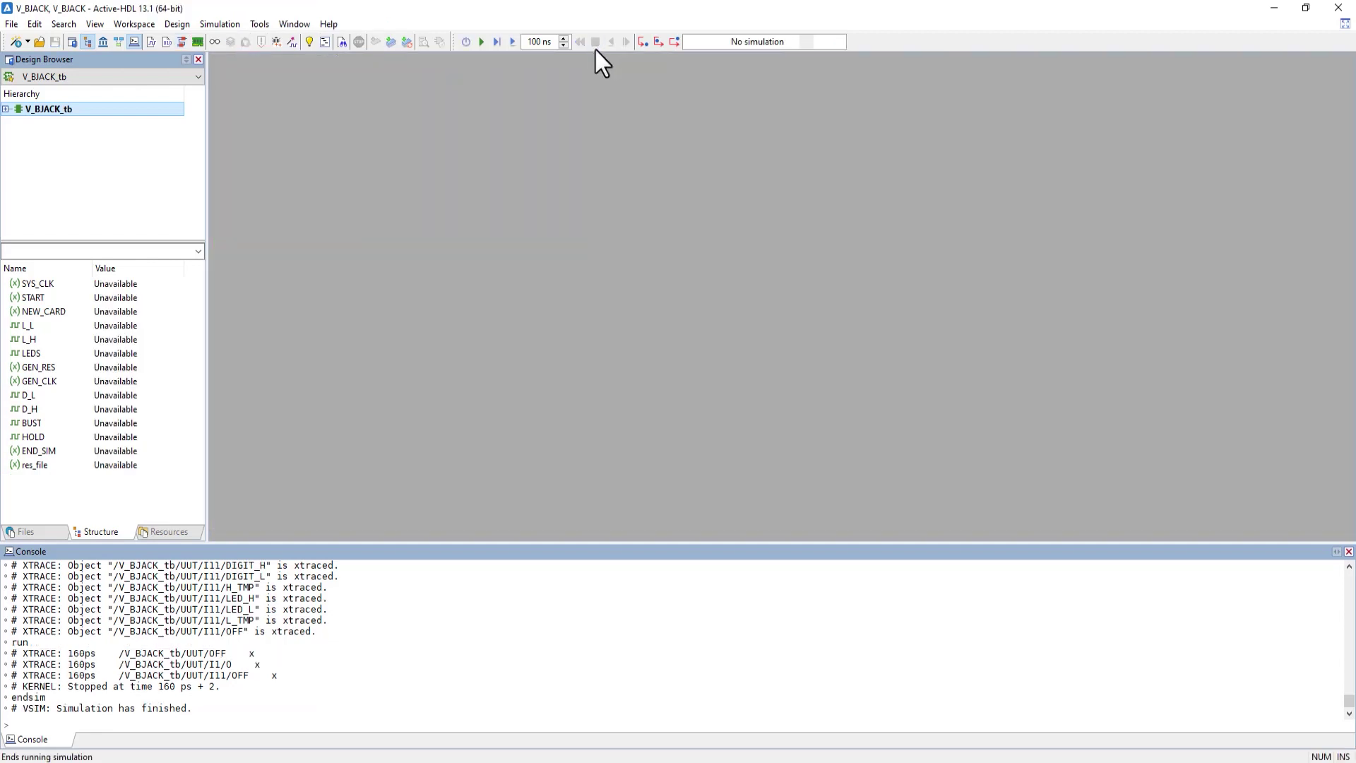
{"action": "left_click", "coordinate": [464, 42]}
{"action": "right_click", "coordinate": [151, 113]}
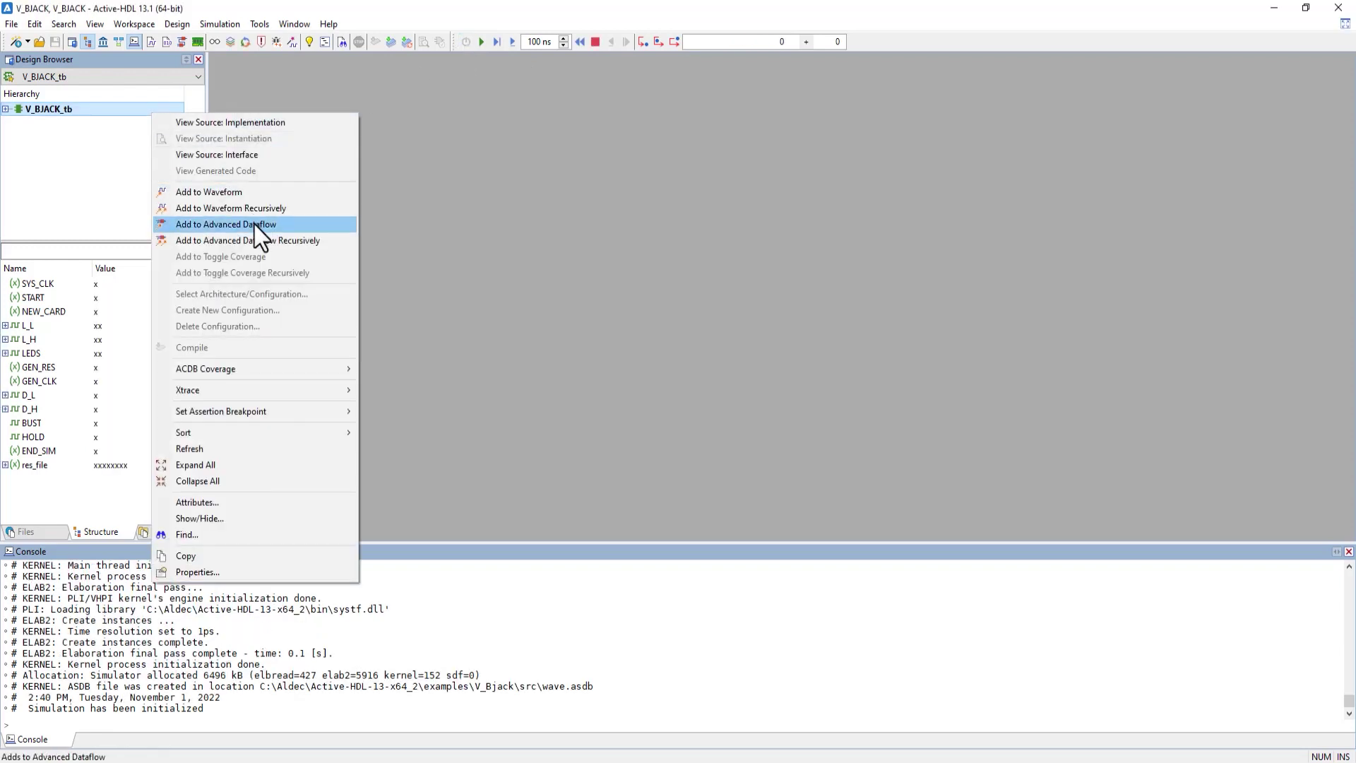
{"action": "left_click", "coordinate": [366, 391]}
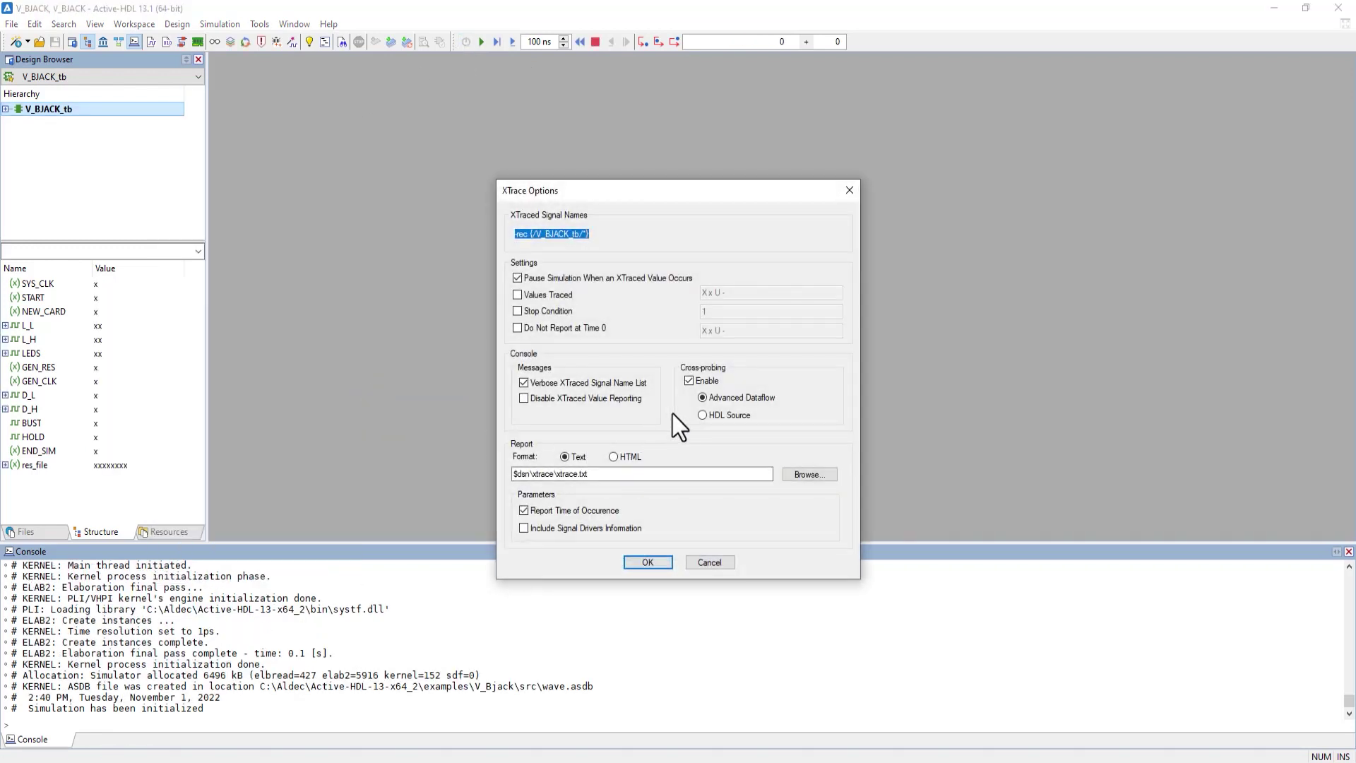
{"action": "left_click", "coordinate": [703, 565]}
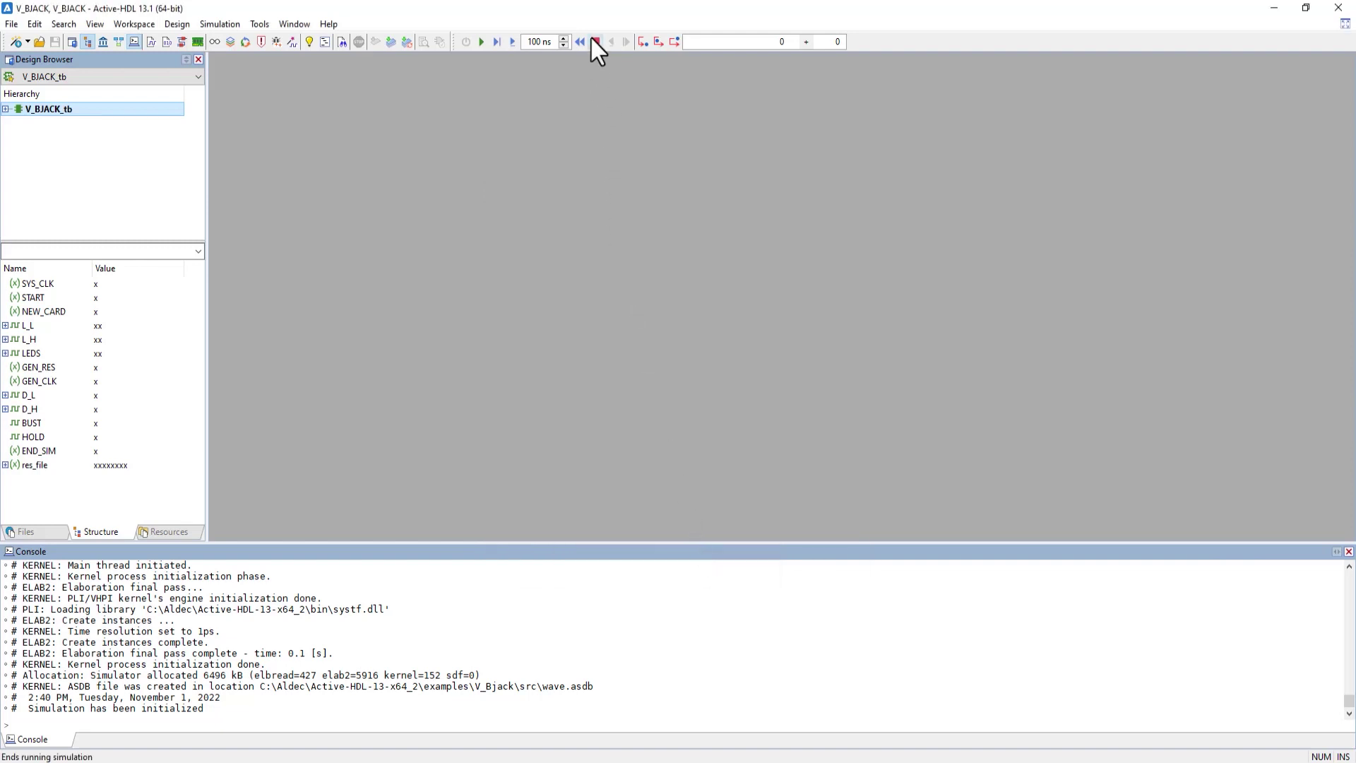
{"action": "left_click", "coordinate": [593, 40]}
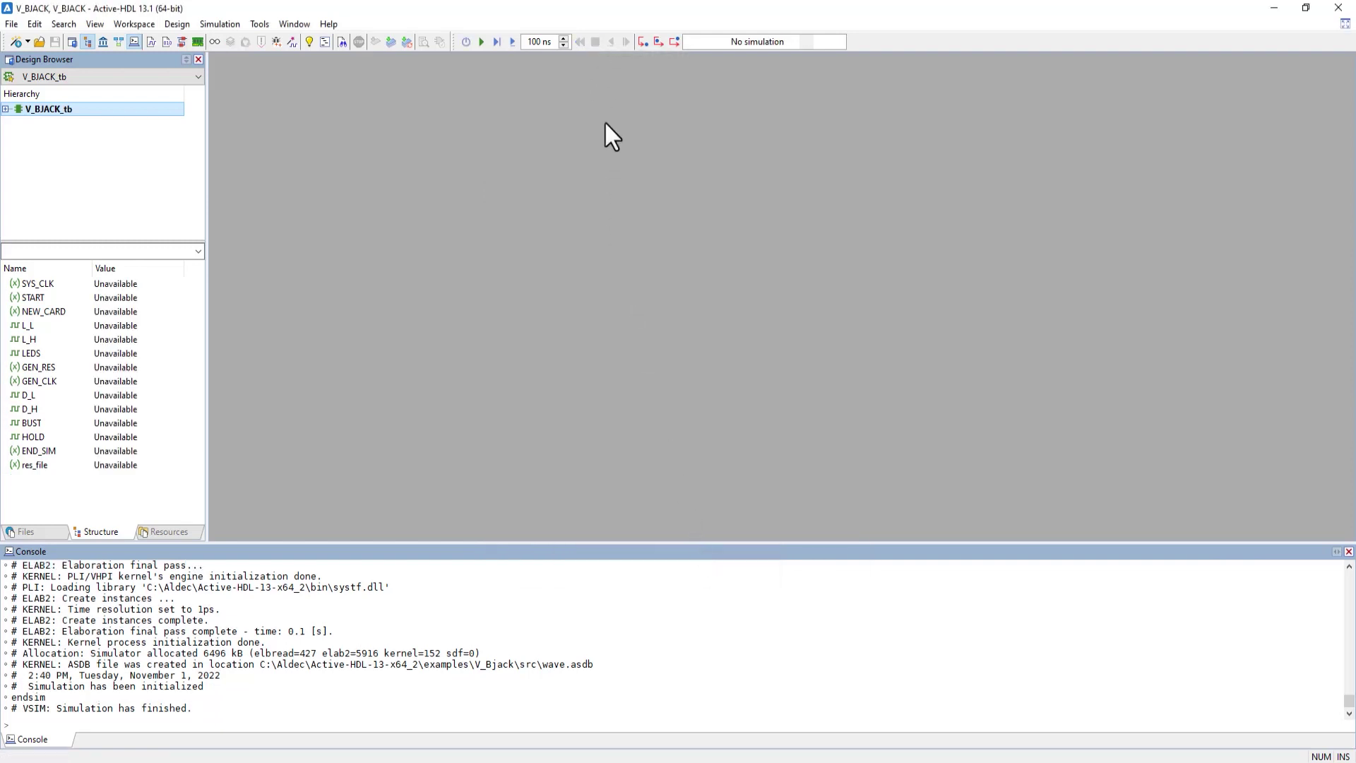